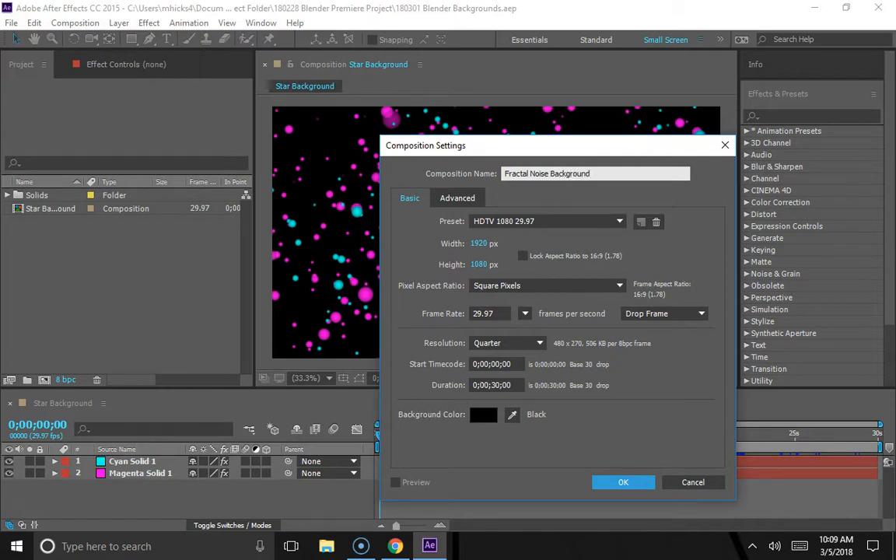
Create the Fractal Noise Background composition with the HDTV 1080 29.97 preset and 30-second duration, and add a comp-size magenta solid
key("Return")
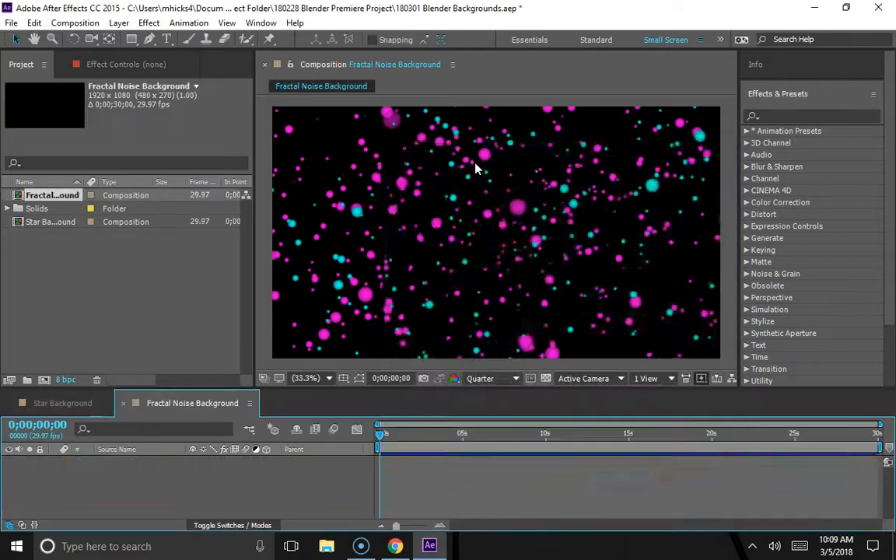
left_click(118, 24)
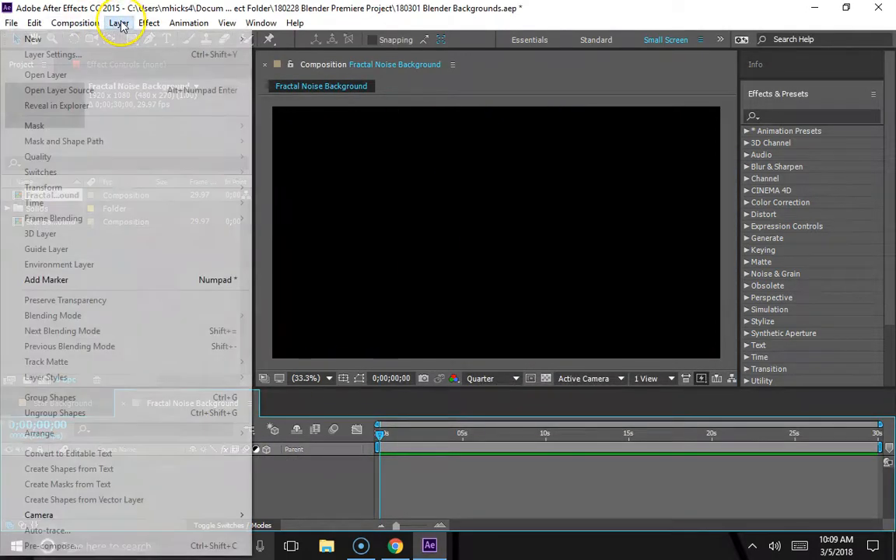
mouse_move(116, 38)
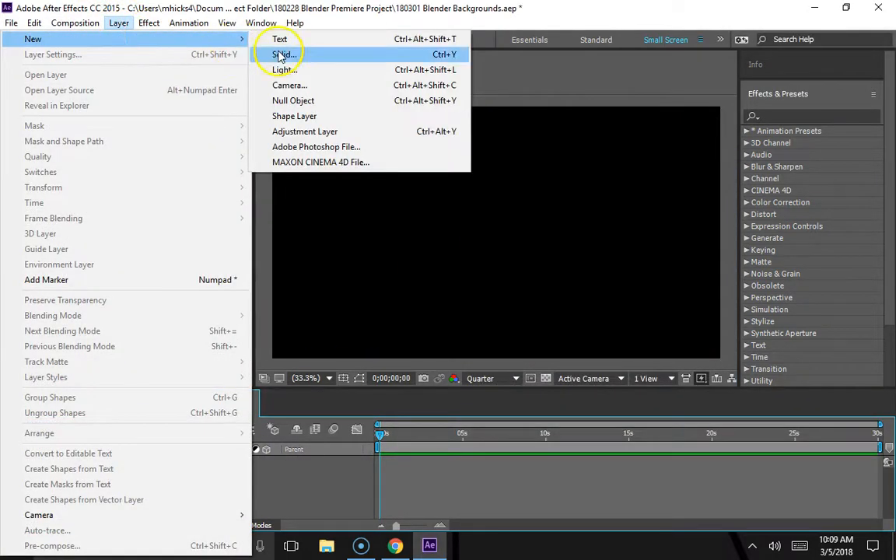
left_click(281, 55)
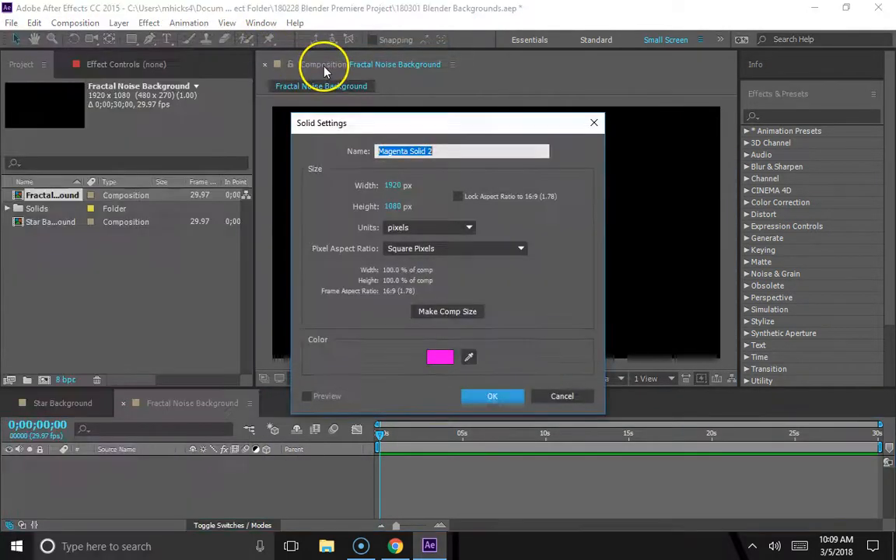
left_click(498, 398)
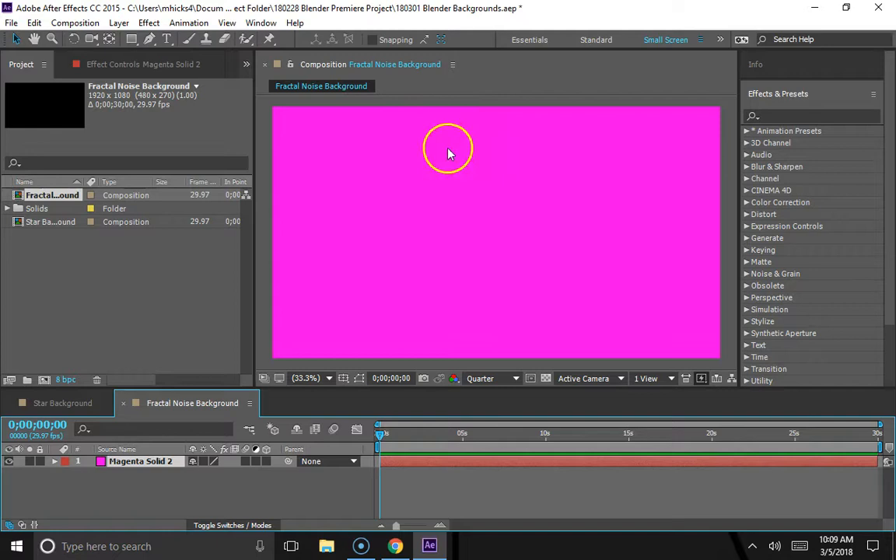
Search the effects for "fractal", try Fractal on the magenta solid, and replace it with Fractal Noise
left_click(768, 116)
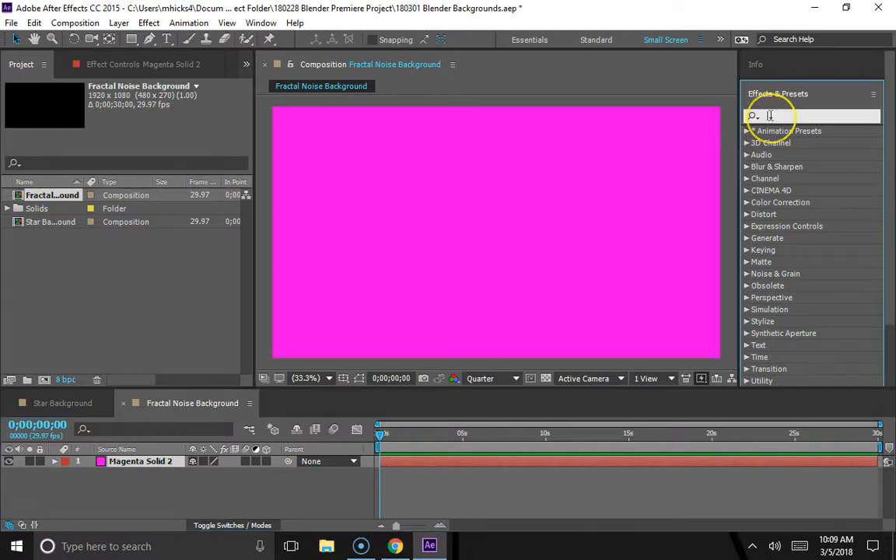
type("fractal")
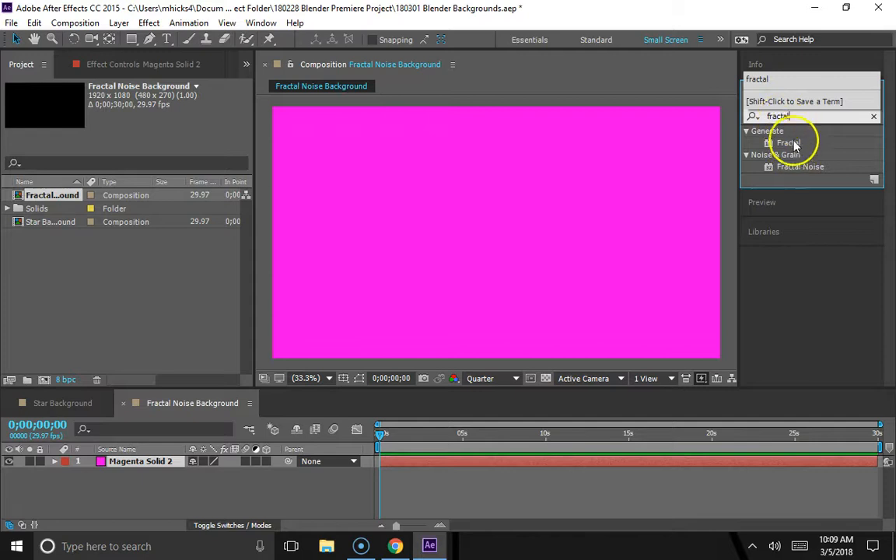
left_click_drag(793, 149, 599, 225)
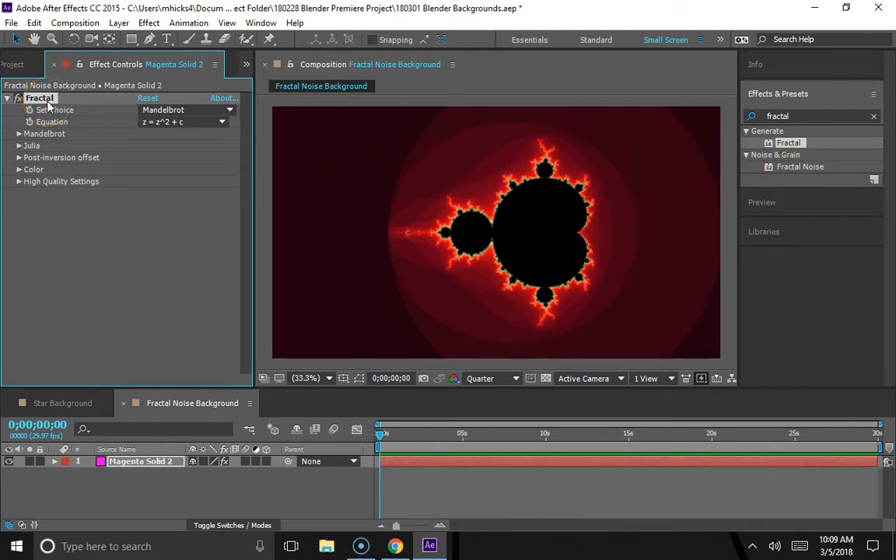
key("Delete")
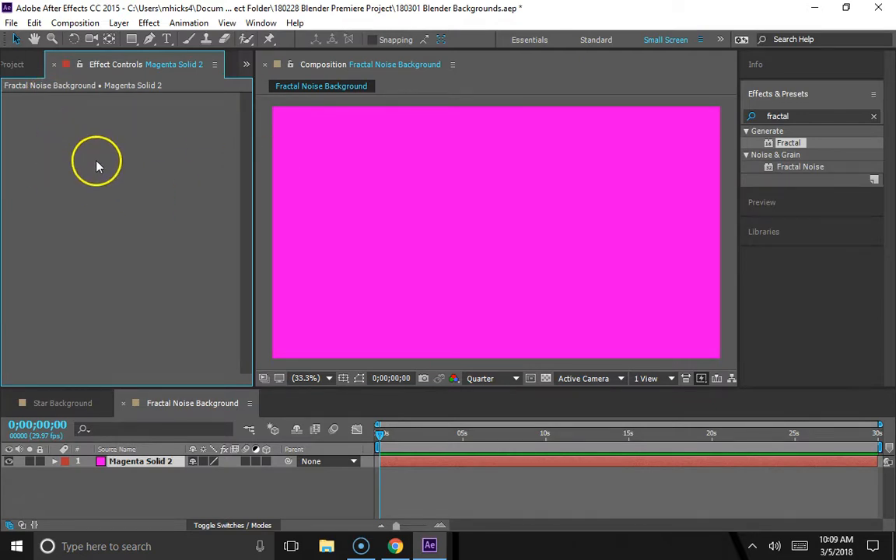
left_click(793, 168)
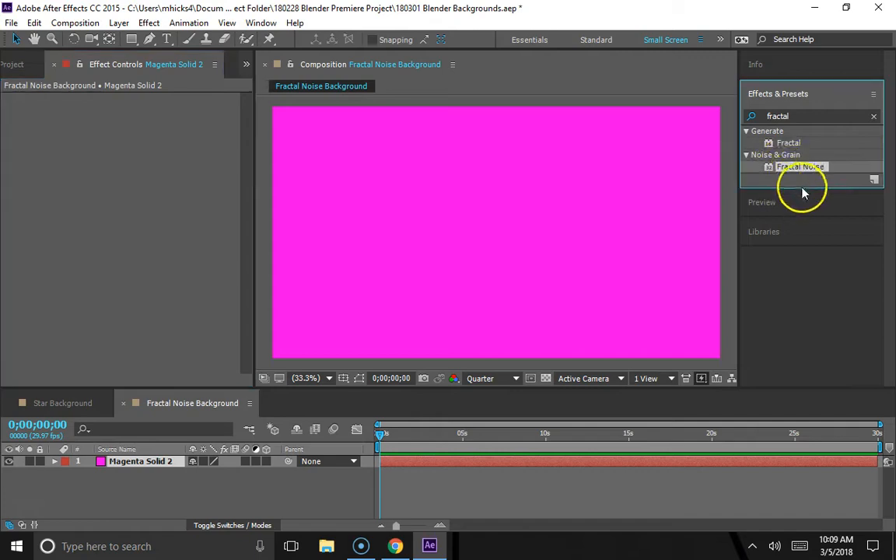
left_click_drag(794, 170, 554, 196)
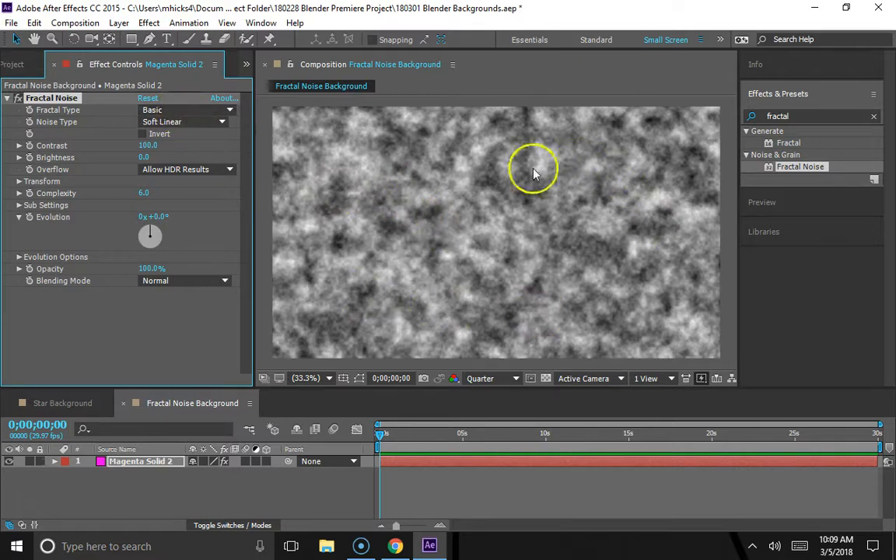
Scrub the timeline and return to the start, and try a higher Fractal Noise Evolution value before undoing it
left_click_drag(380, 436, 502, 434)
key("Home")
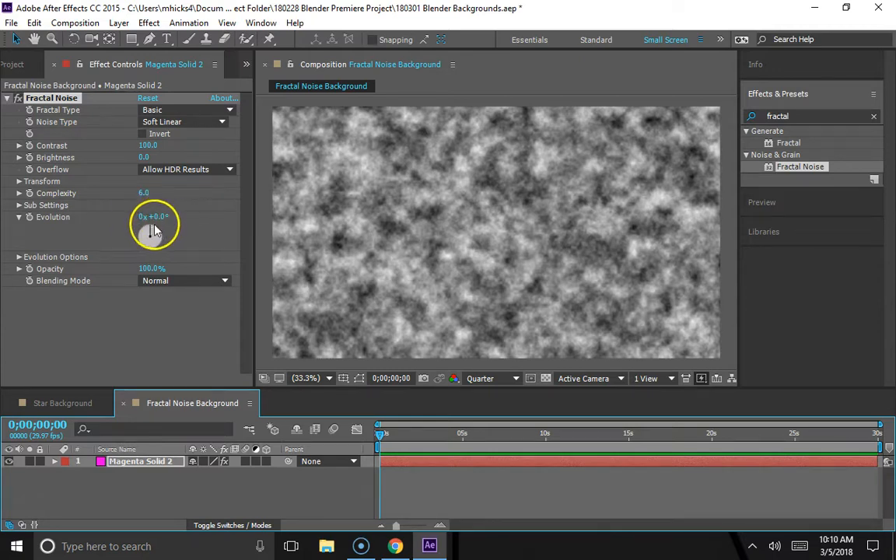
mouse_move(152, 232)
left_mouse_down()
mouse_move(163, 239)
mouse_move(140, 248)
mouse_move(153, 231)
left_mouse_up()
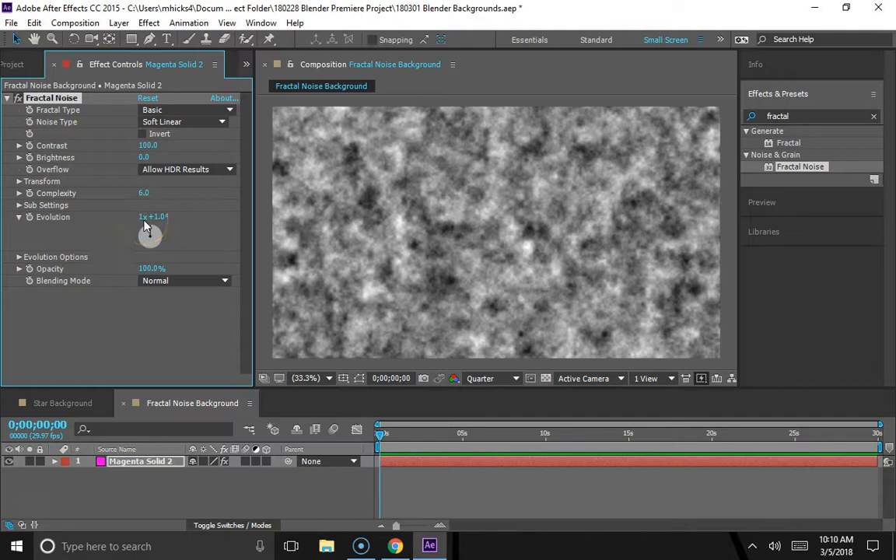
key("ctrl+z")
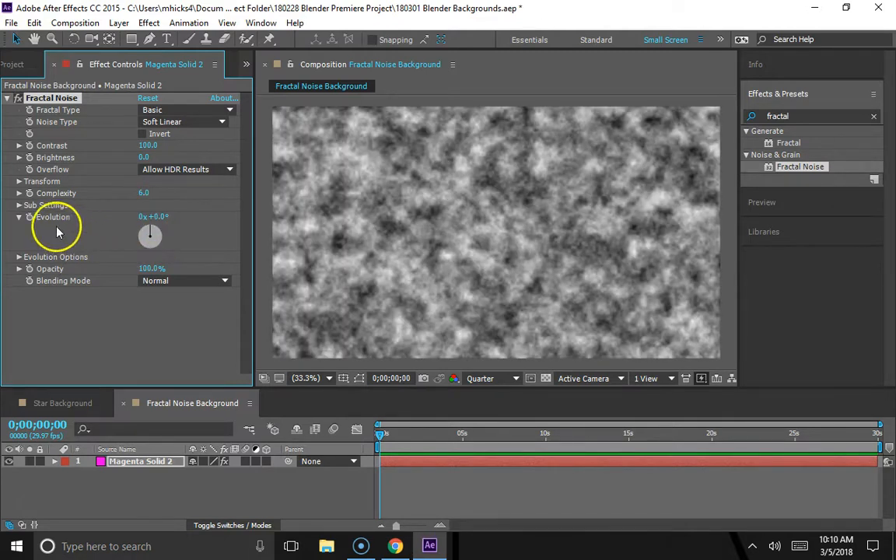
Keyframe the Fractal Noise Evolution from 0x+0.0° at the start to 3x+305.0° at 0;00;29;29
left_click(419, 415)
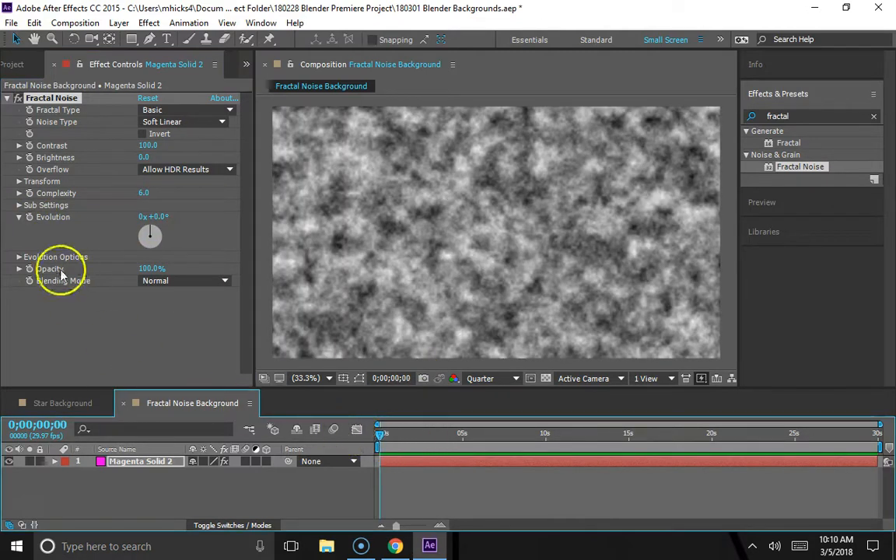
left_click(29, 218)
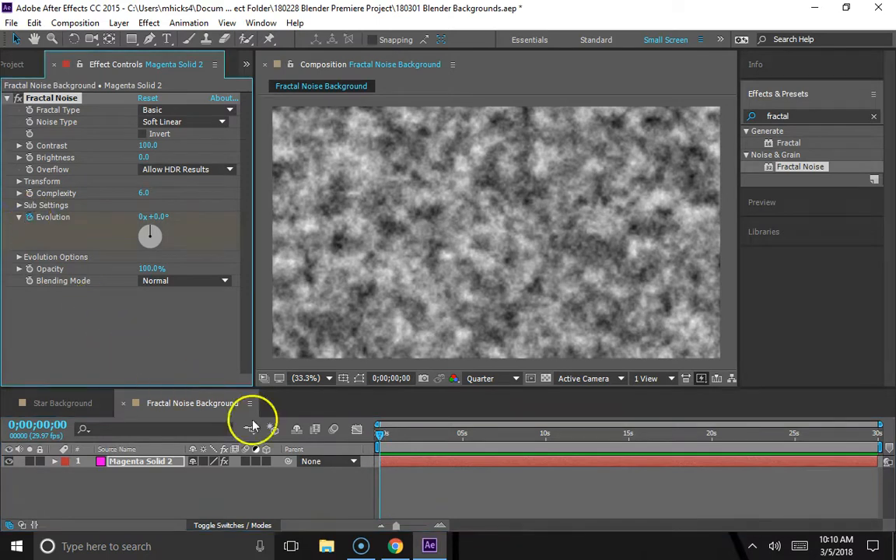
left_click_drag(379, 434, 880, 439)
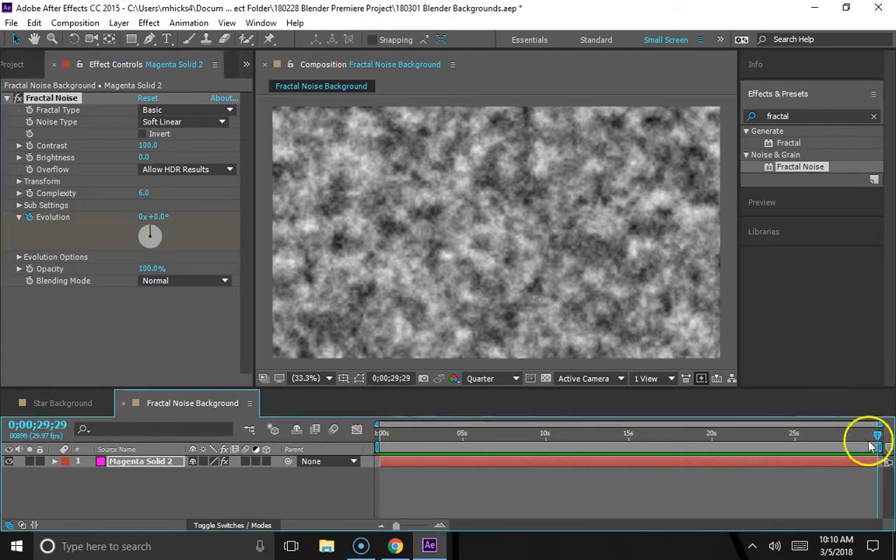
mouse_move(150, 234)
left_mouse_down()
mouse_move(154, 223)
mouse_move(166, 237)
mouse_move(137, 244)
mouse_move(144, 235)
left_mouse_up()
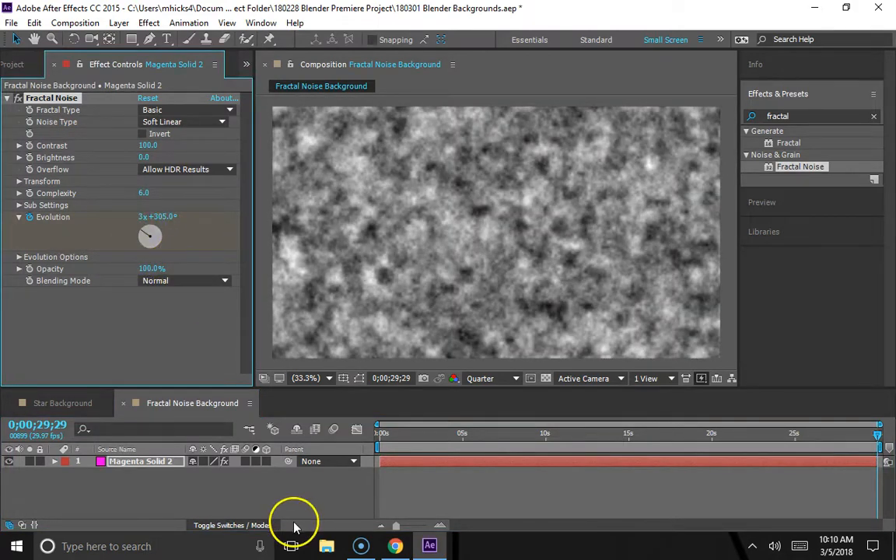
Reveal the magenta solid's keyframes and check the Evolution value at the first and last keyframe
left_click(132, 464)
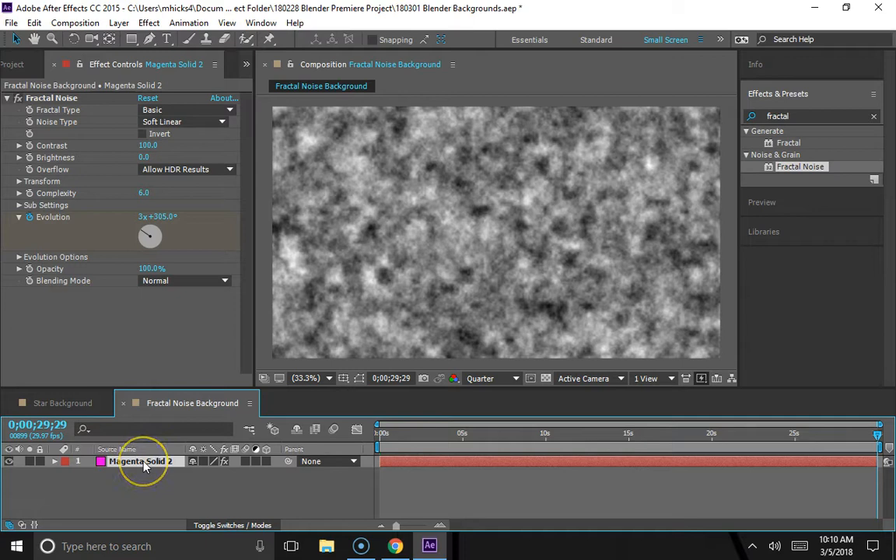
key("u")
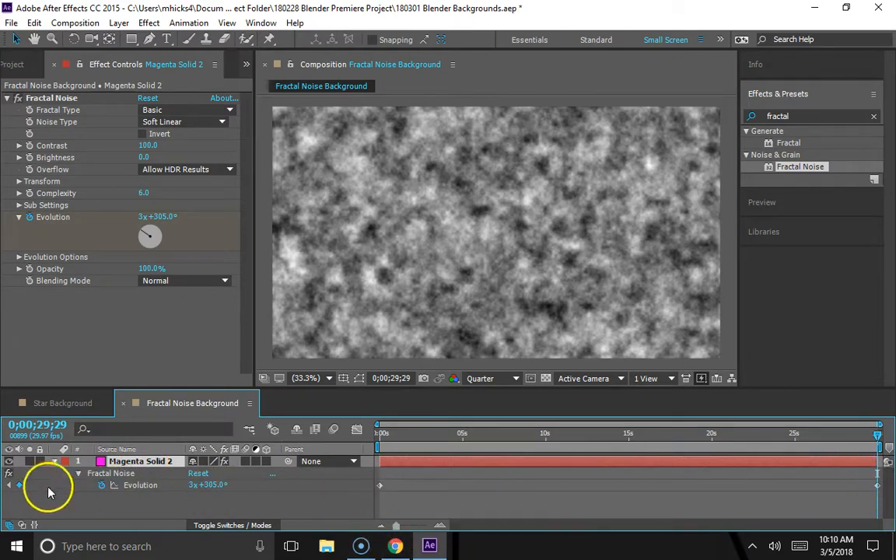
left_click(11, 486)
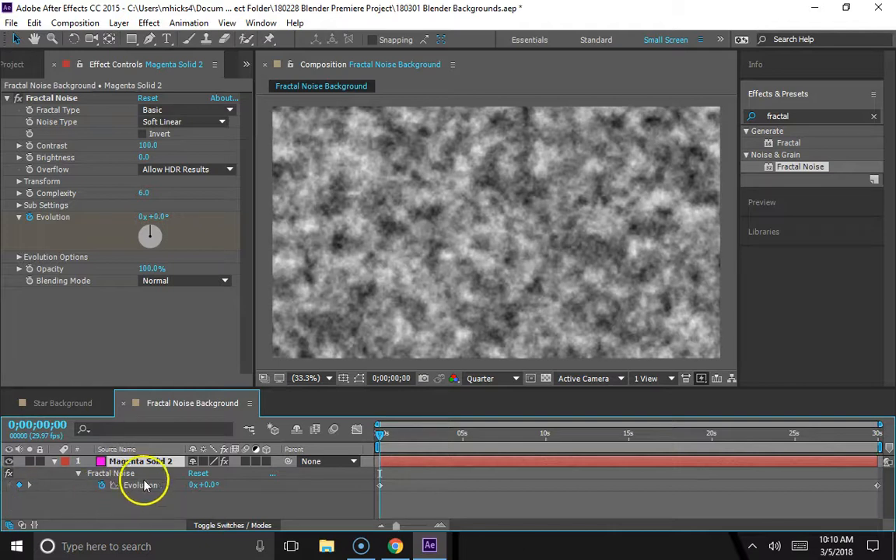
left_click(28, 485)
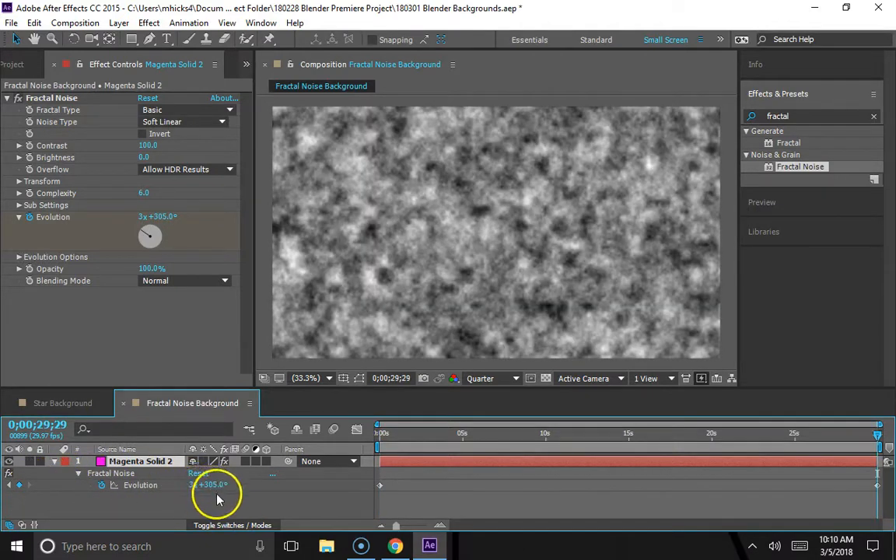
Play the noise animation from the beginning and return the playhead to the start of the timeline
key("Home")
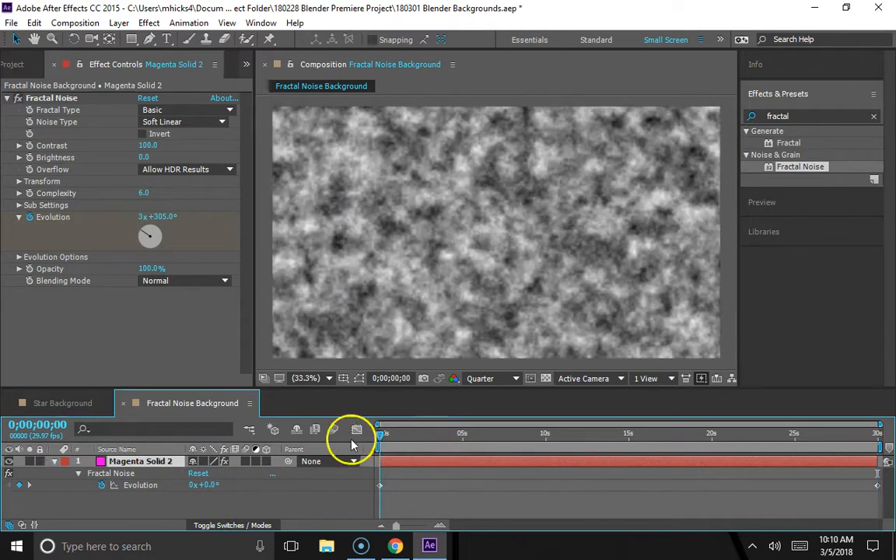
key("space")
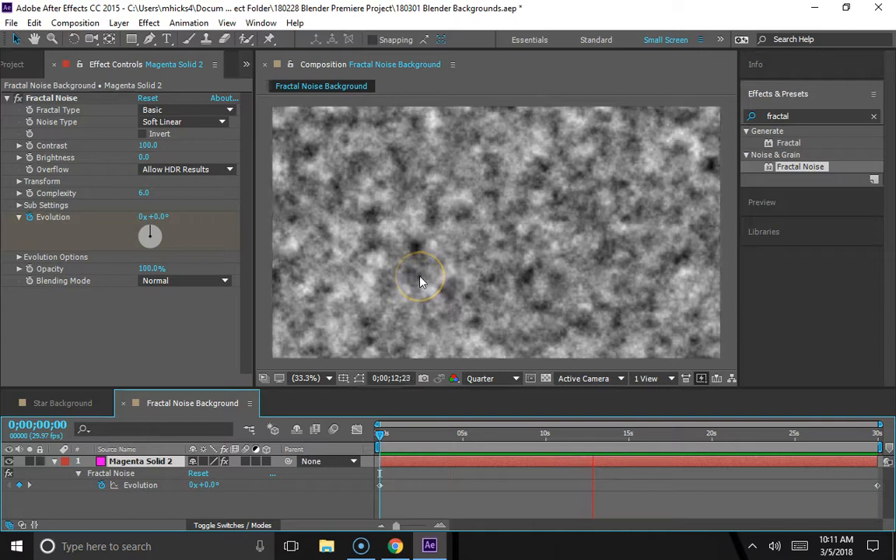
key("space")
left_click_drag(562, 438, 371, 456)
Try the Smeary fractal type, switch it to Rocky, and preview the animation before returning to the start
left_click(165, 112)
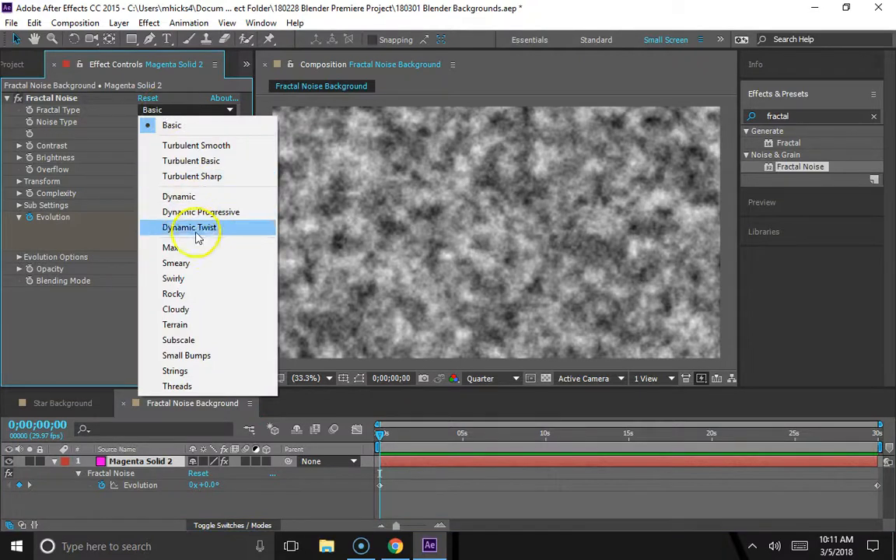
left_click(200, 263)
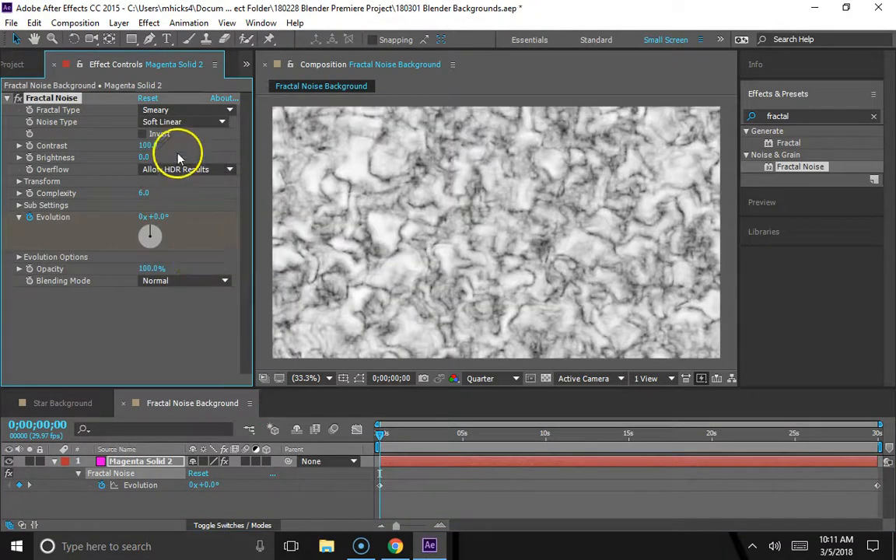
left_click(176, 110)
left_click(179, 294)
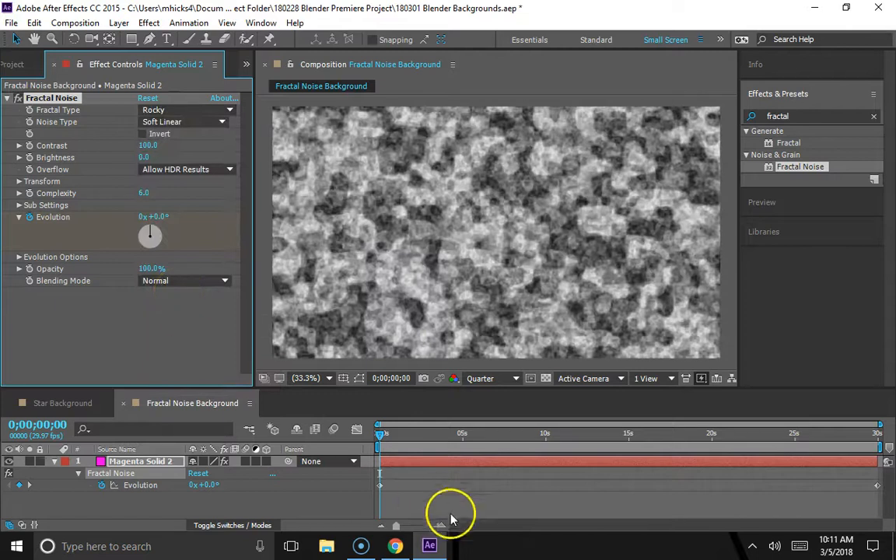
key("space")
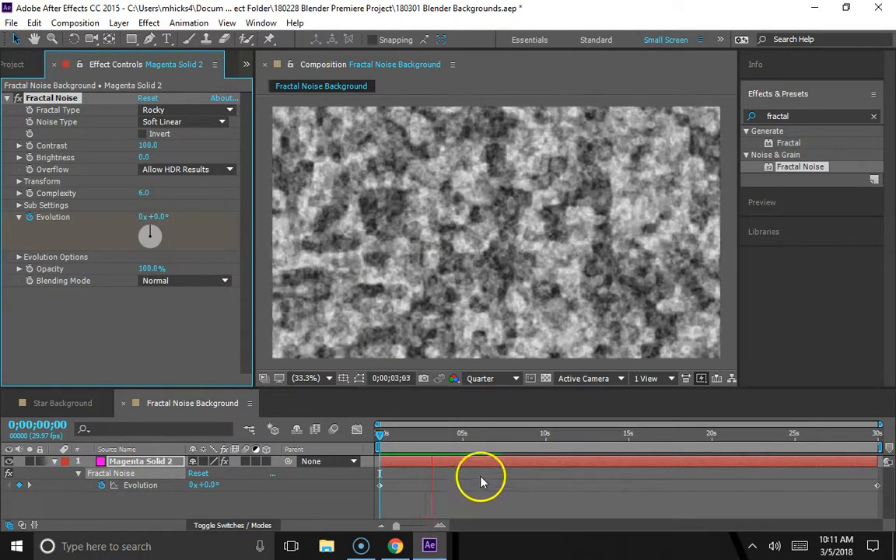
left_click_drag(447, 434, 360, 430)
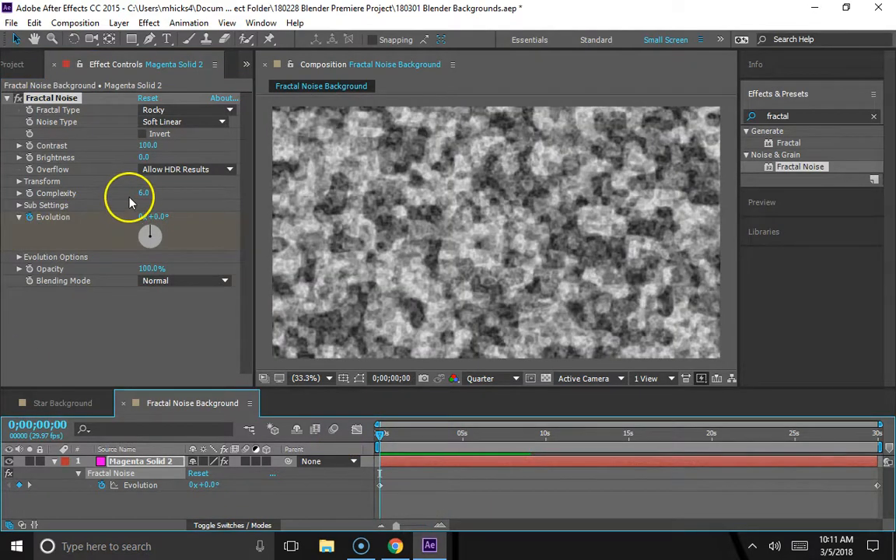
Set the Fractal Noise Contrast to 146.0, Brightness to -1.0 and Complexity to 5.1, and expand the Evolution Options
left_click_drag(153, 143, 177, 137)
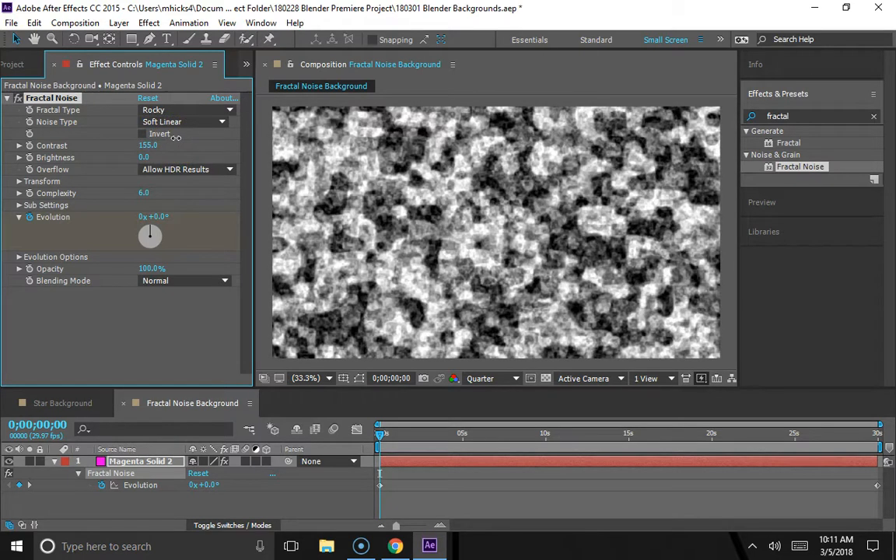
mouse_move(146, 155)
left_mouse_down()
mouse_move(155, 152)
mouse_move(122, 164)
mouse_move(141, 155)
left_mouse_up()
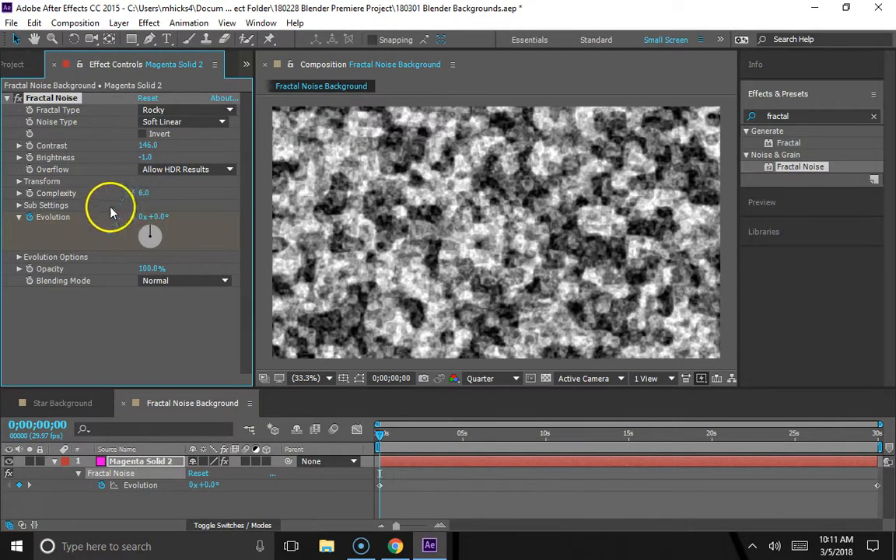
left_click_drag(147, 198, 82, 200)
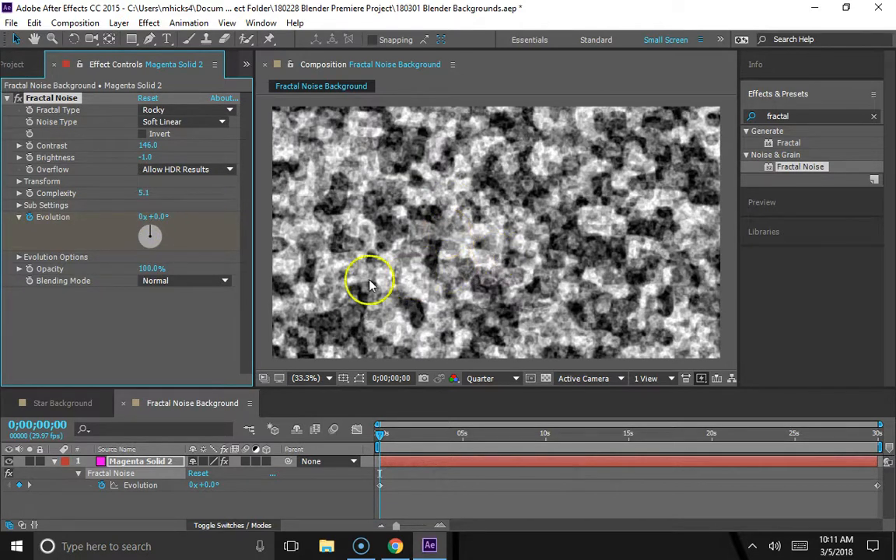
left_click(19, 257)
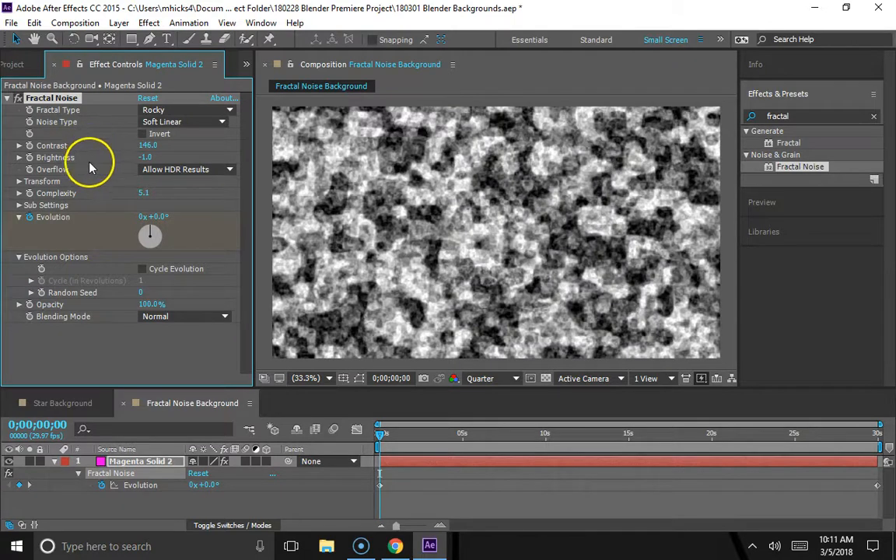
Change the fractal type to Terrain and set its Contrast to 53.0
left_click(176, 110)
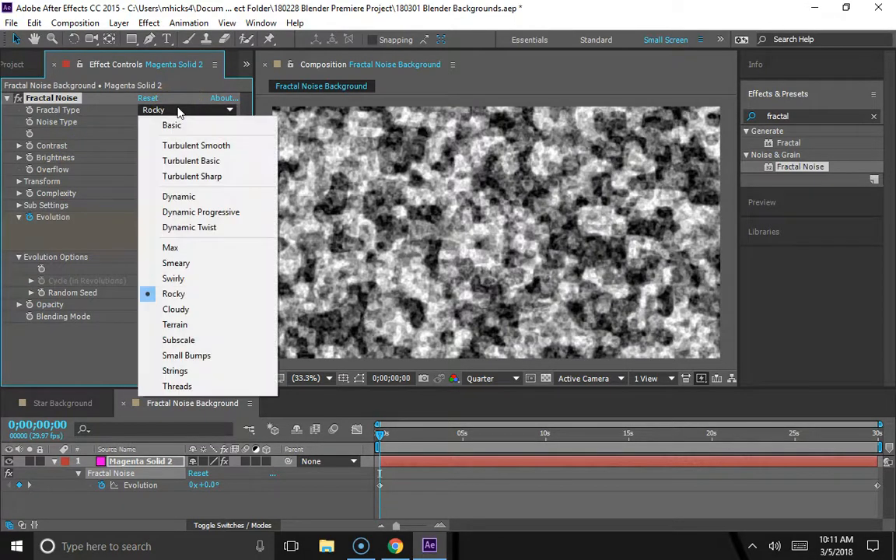
left_click(175, 324)
left_click_drag(148, 146, 97, 159)
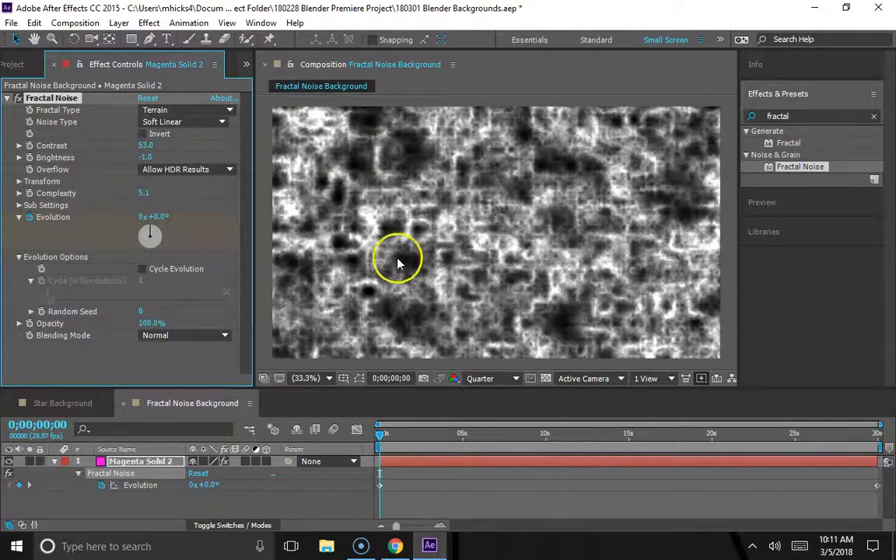
Preview the Terrain noise, return to the start of the timeline, and set the Fractal Noise transform Scale to 241.0
key("space")
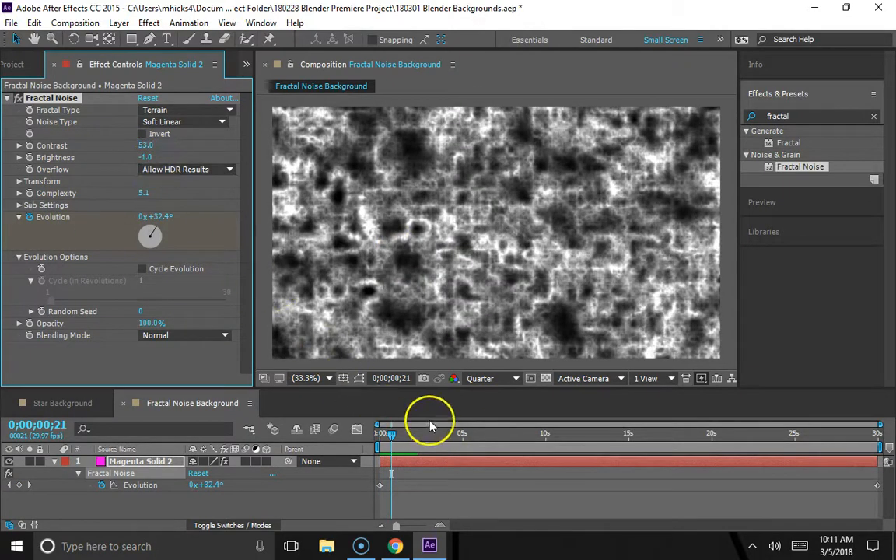
left_click_drag(424, 424, 366, 431)
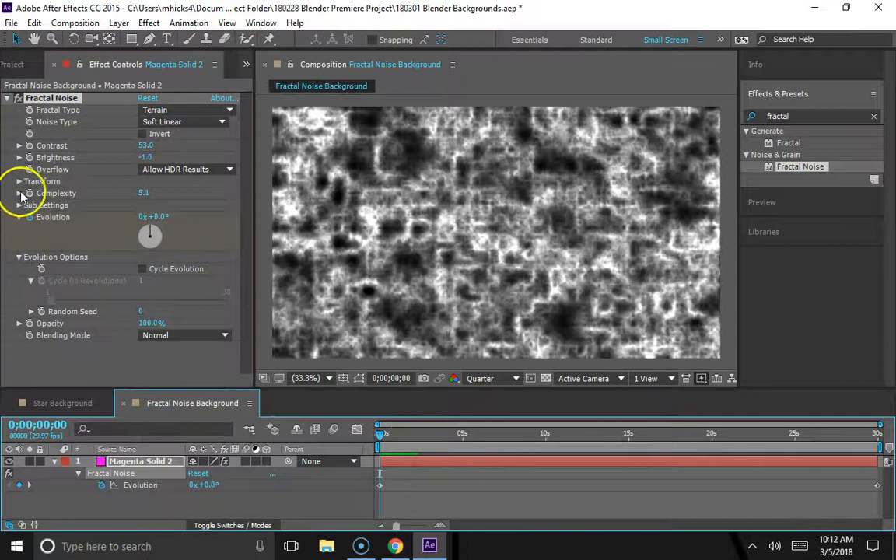
left_click(18, 205)
left_click(19, 182)
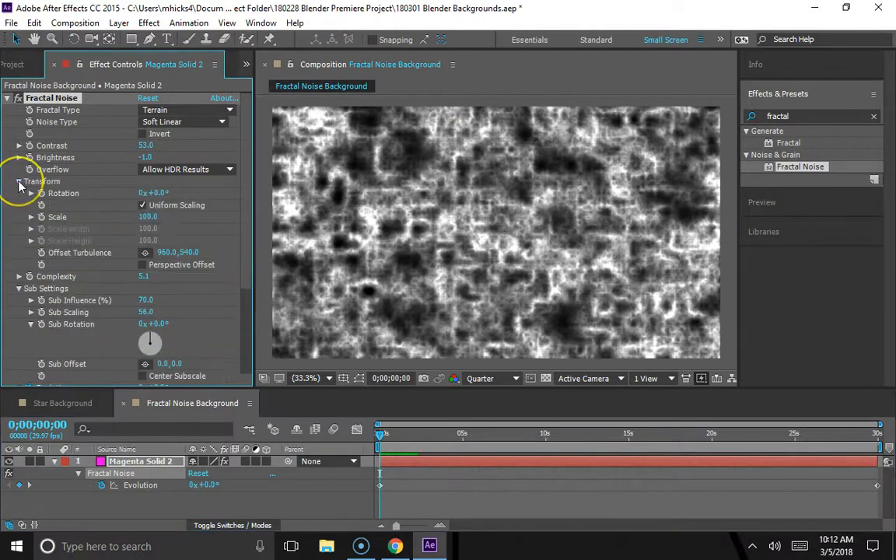
left_click_drag(148, 217, 258, 231)
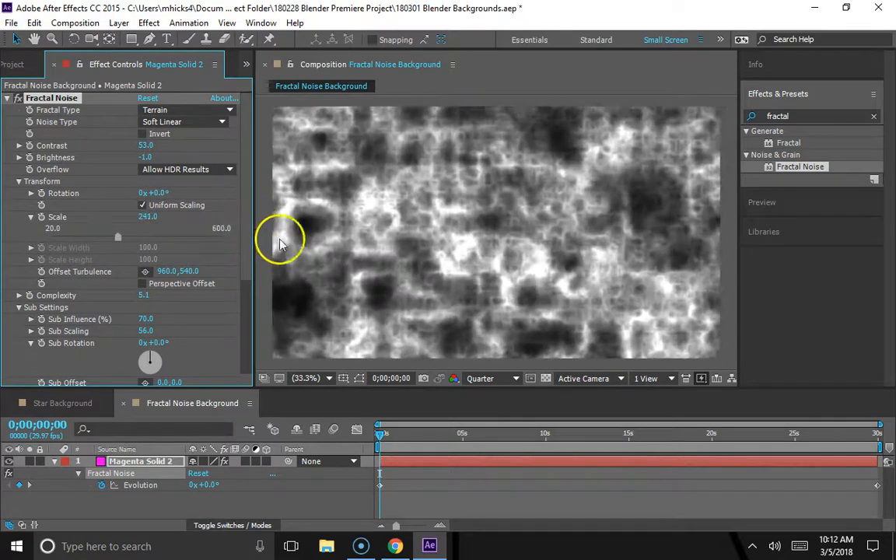
Play the enlarged noise pattern briefly and return the playhead to the start of the timeline
key("space")
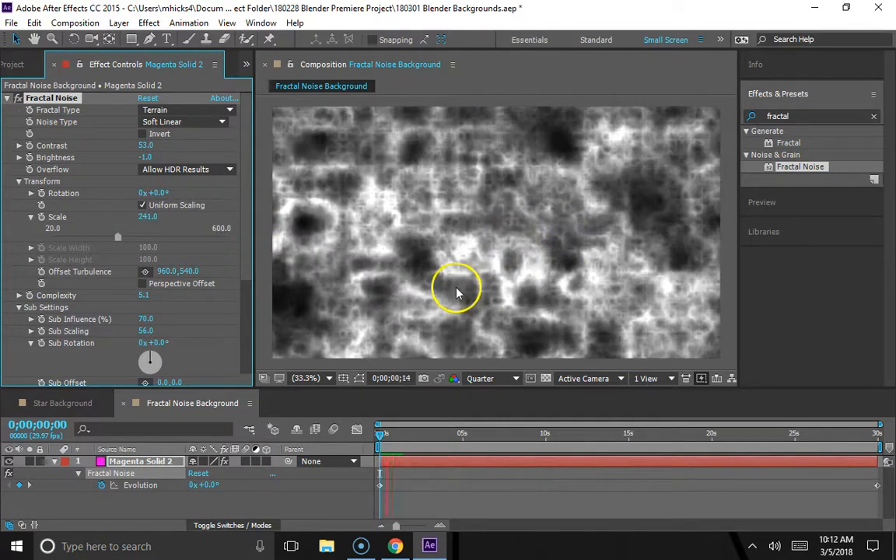
key("space")
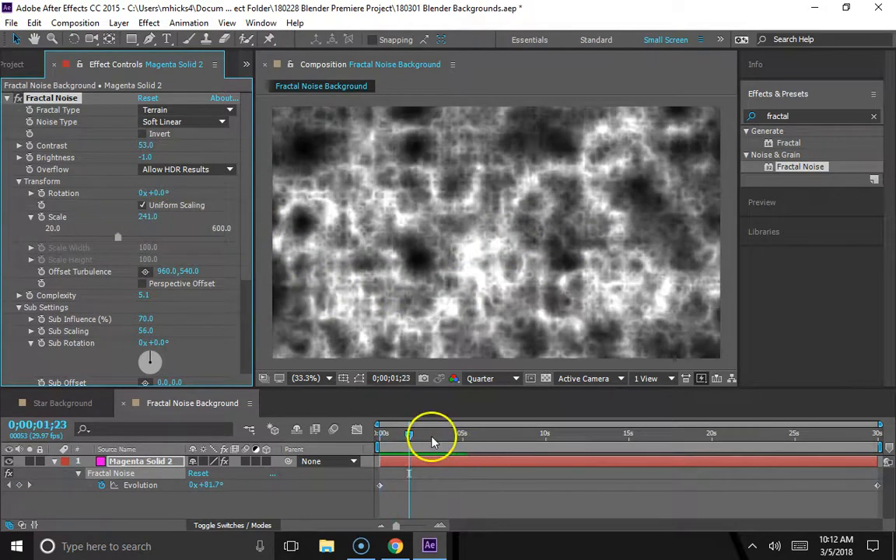
left_click_drag(408, 434, 295, 426)
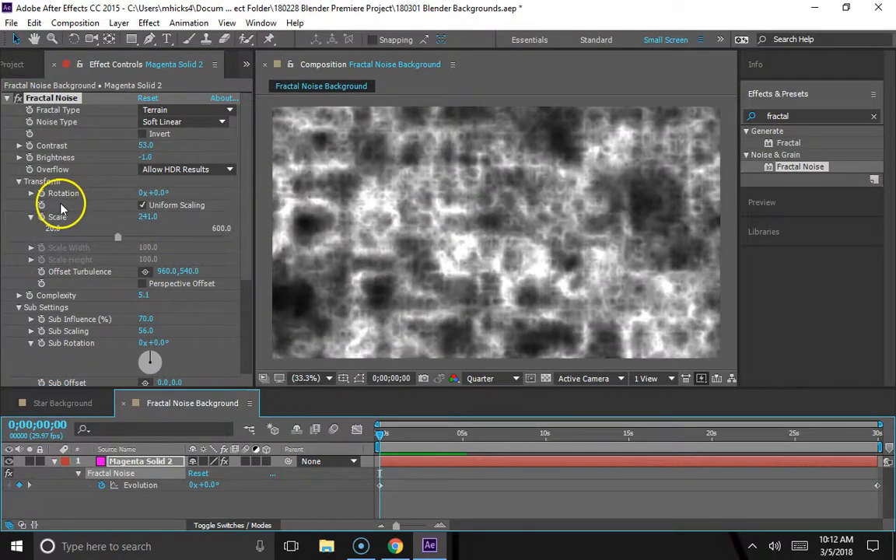
Keyframe the Fractal Noise Scale at the start of the timeline and set it to 73.4 at 0;00;29;29
left_click(41, 217)
left_click_drag(381, 434, 886, 486)
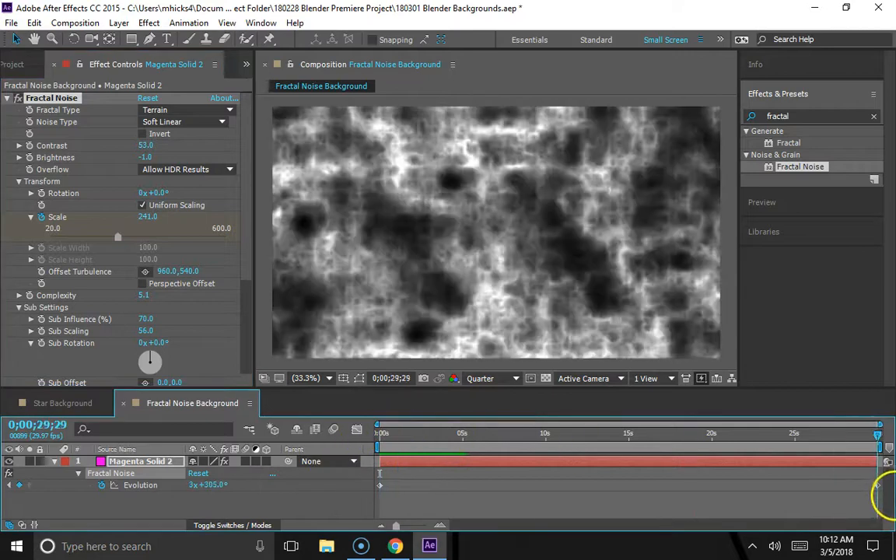
left_click_drag(119, 237, 88, 284)
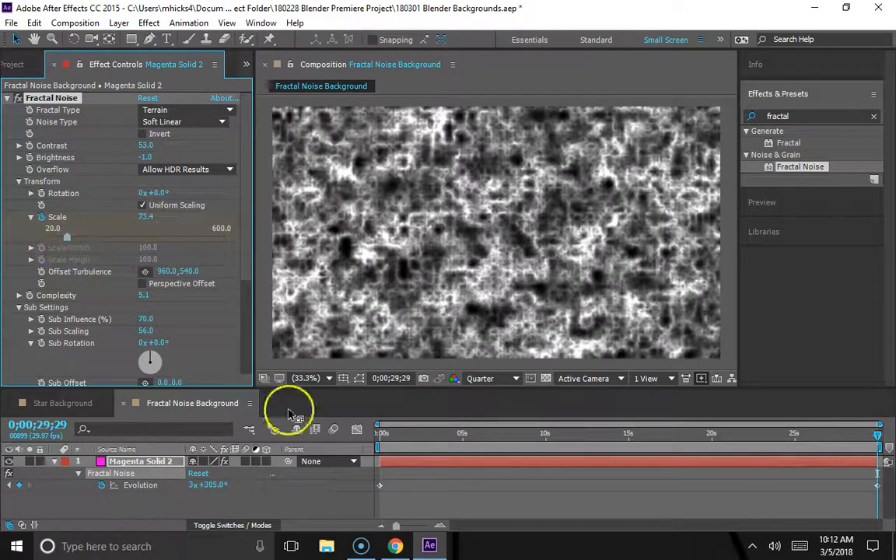
Preview the Scale animation from the beginning and bring the playhead back to 0;00;00;00
left_click_drag(549, 434, 290, 457)
key("space")
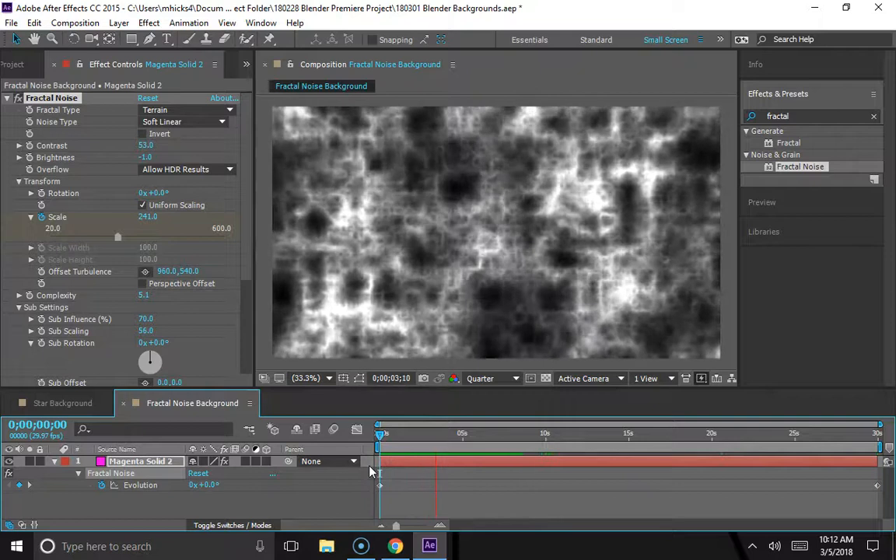
key("space")
left_click_drag(460, 434, 382, 436)
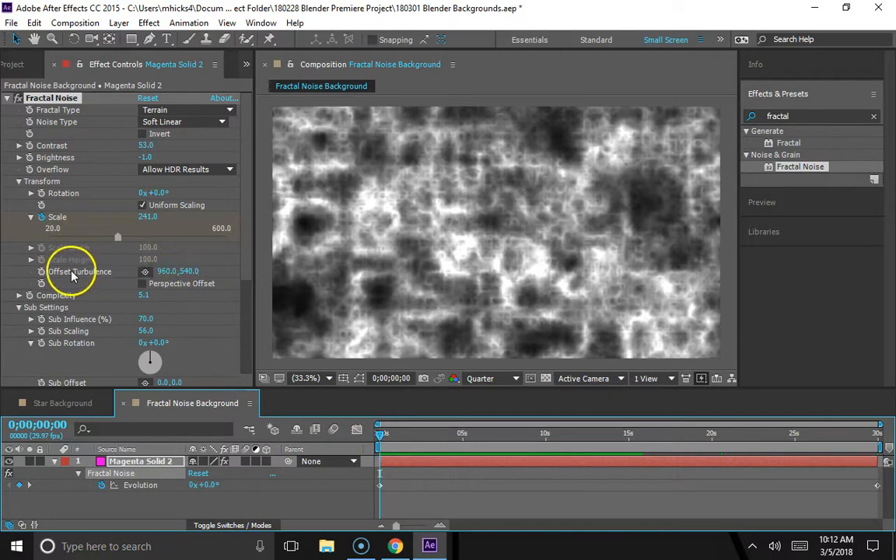
Keyframe Offset Turbulence at the start, then at 0;00;29;29 set its horizontal value to 1639.0 and shift its vertical value
left_click(34, 264)
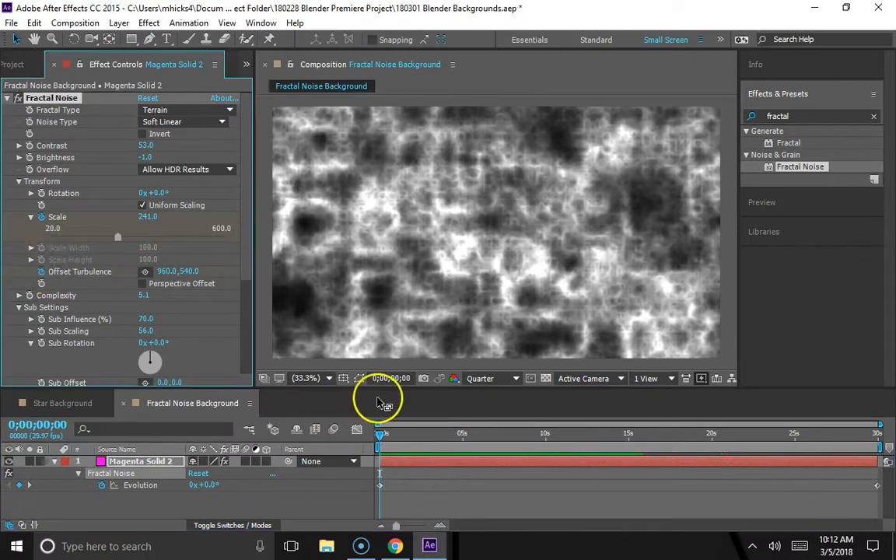
left_click_drag(389, 441, 860, 464)
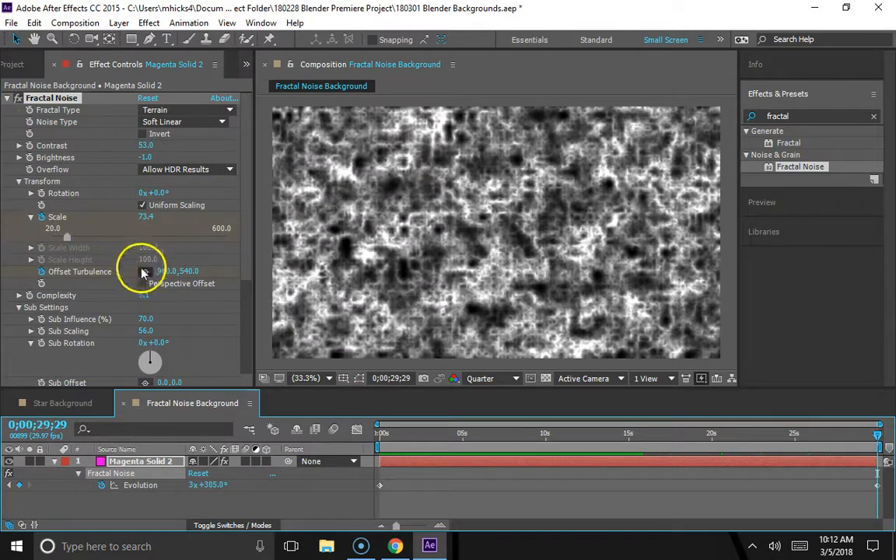
left_click_drag(160, 274, 632, 333)
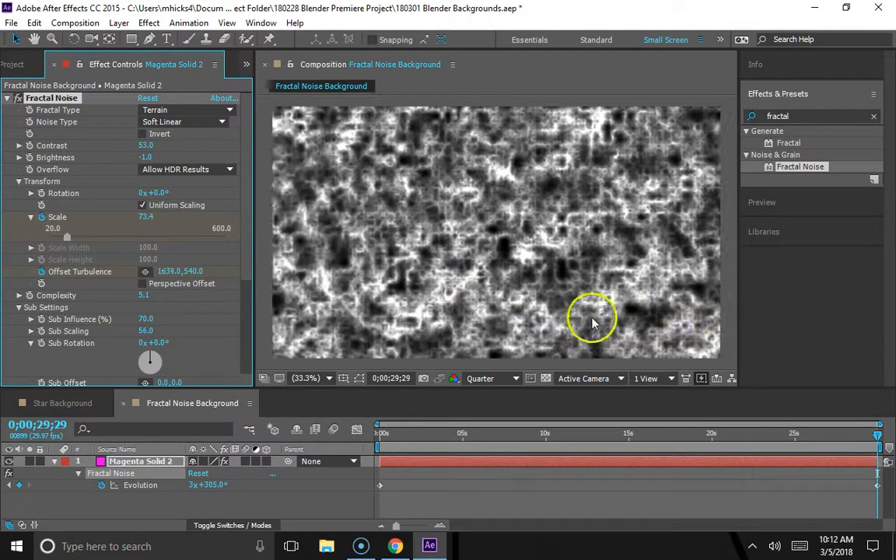
left_click_drag(187, 272, 809, 471)
Preview the Offset Turbulence movement from the beginning and return to the first frame
left_click_drag(786, 433, 150, 438)
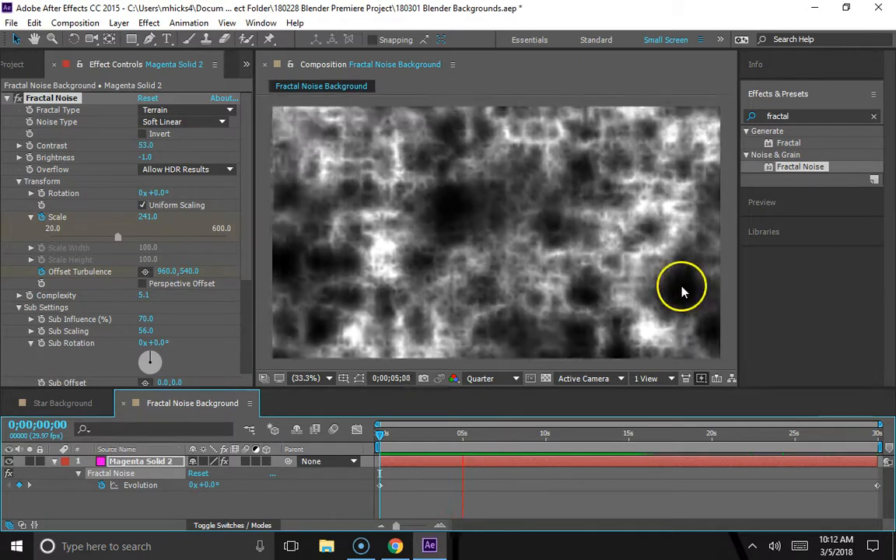
key("space")
left_click_drag(543, 435, 352, 452)
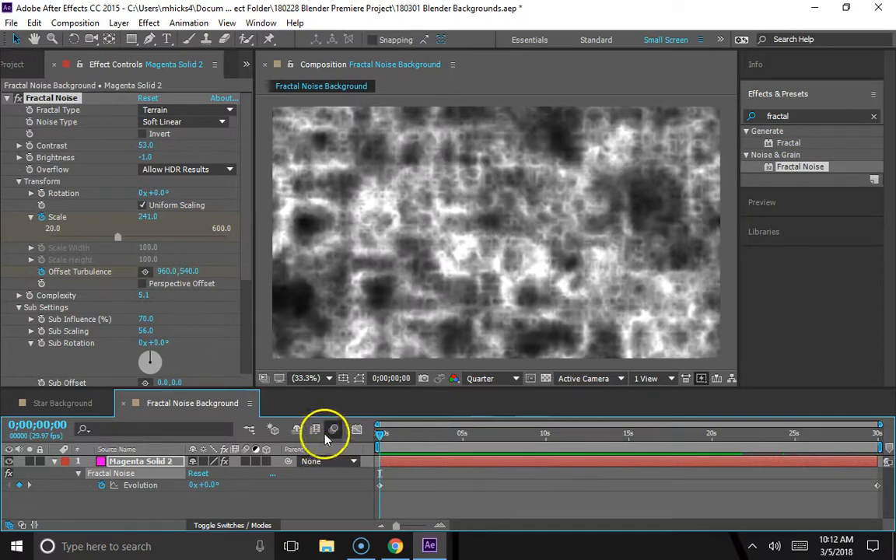
Apply the Colorize - blue wash preset and set its Color Balance (HLS) Hue to 274.0°, Lightness to 13.0 and Saturation to -38.0
double_click(799, 115)
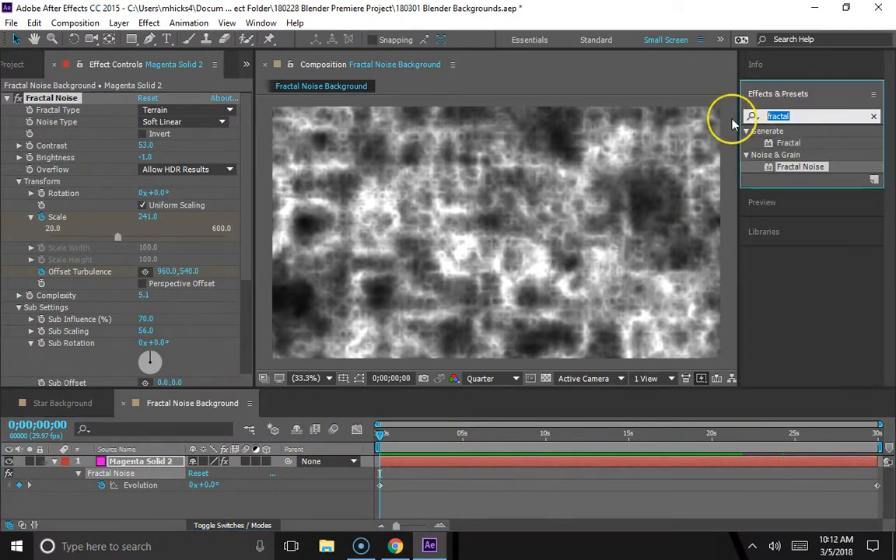
type("coloriz")
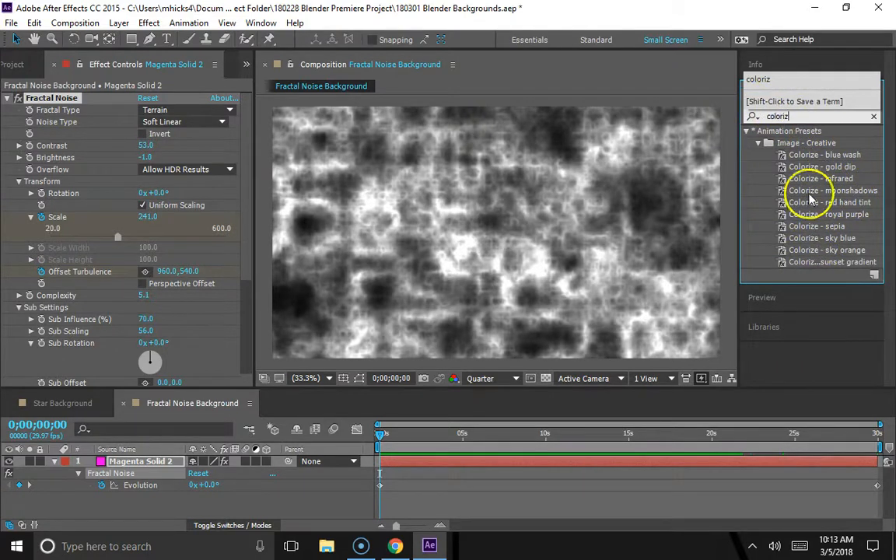
left_click_drag(809, 160, 564, 339)
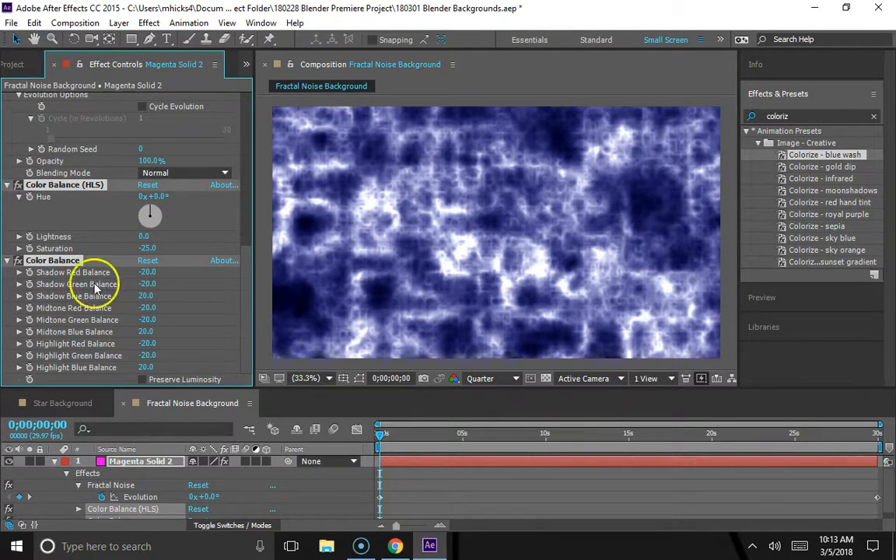
left_click_drag(155, 215, 63, 219)
left_click_drag(143, 238, 98, 269)
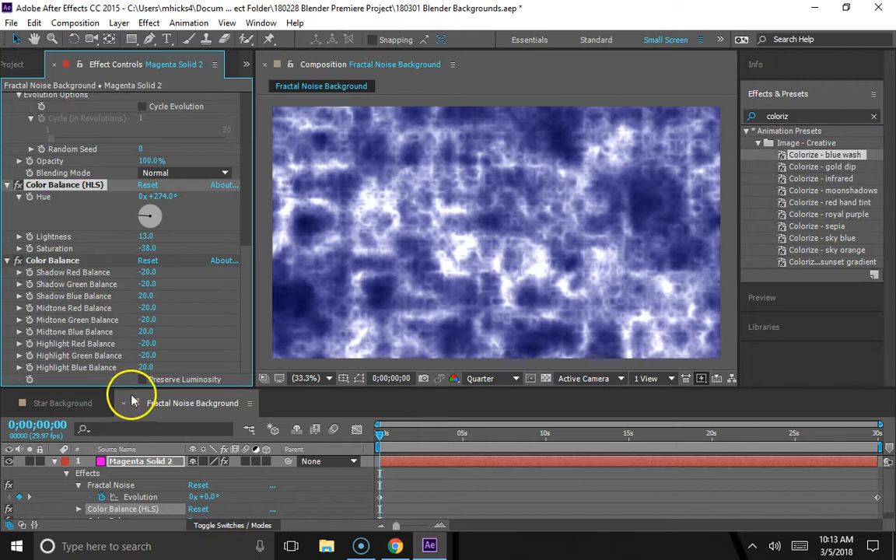
Undo the Color Balance (HLS) adjustments and the Colorize - blue wash preset
key("ctrl+z")
key("ctrl+z")
key("ctrl+z")
key("ctrl+z")
key("ctrl+z")
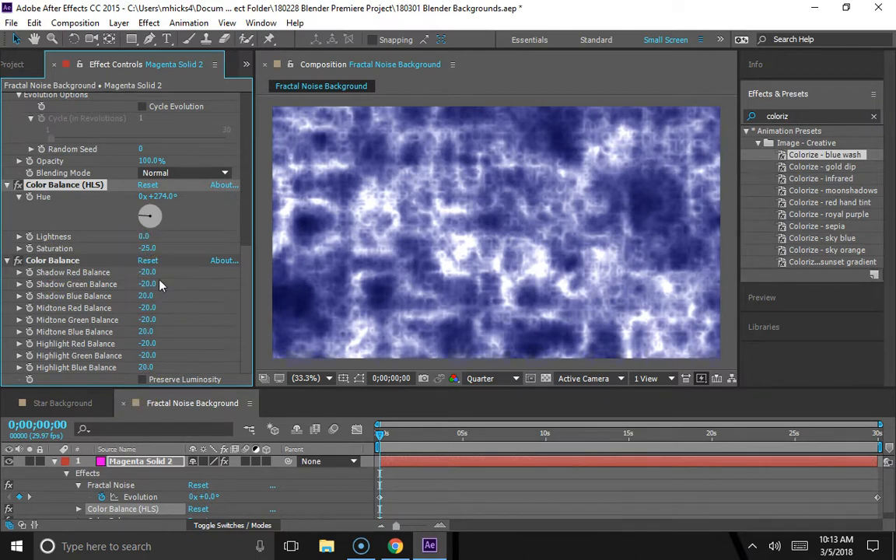
key("ctrl+z")
key("ctrl+z")
Apply the Colorize - gold dip preset to the noise solid and change its Solid Composite color to bright blue
left_click(543, 431)
left_click_drag(813, 168, 505, 462)
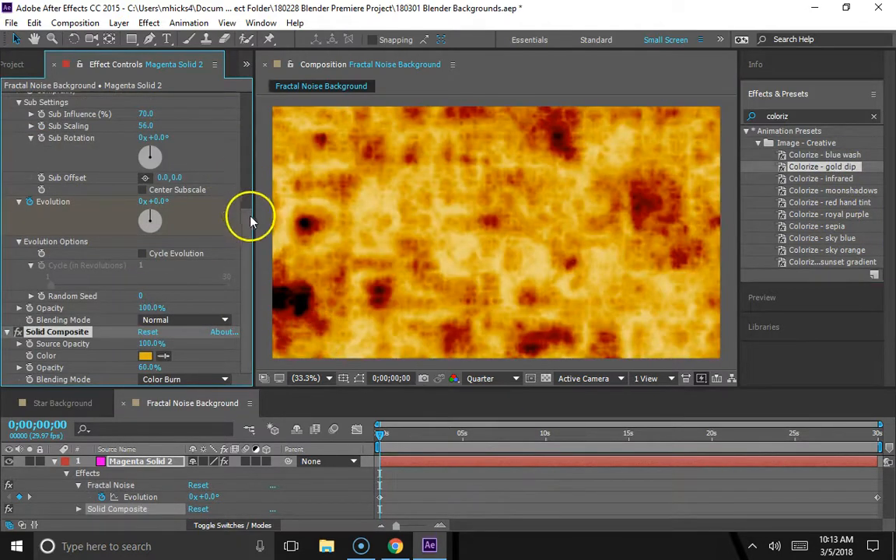
left_click(145, 356)
left_click(523, 344)
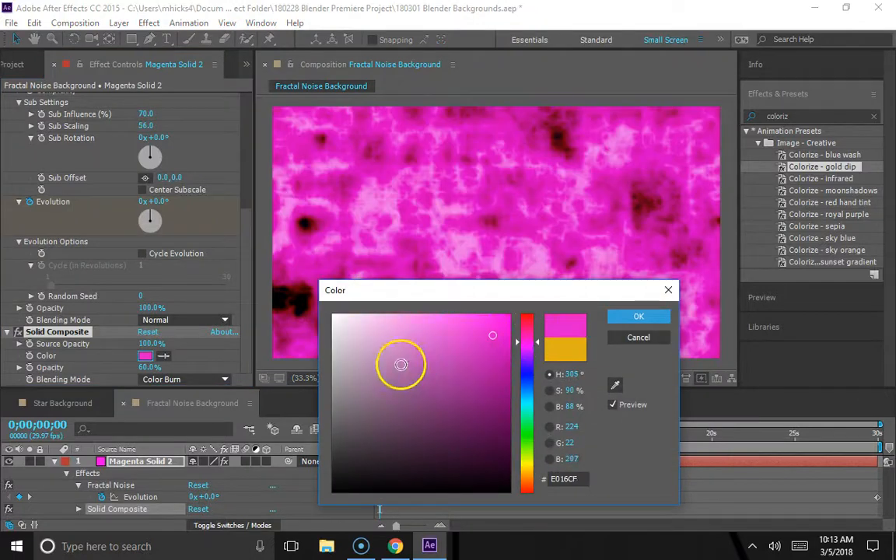
left_click(505, 319)
left_click_drag(523, 370, 526, 393)
left_click(638, 319)
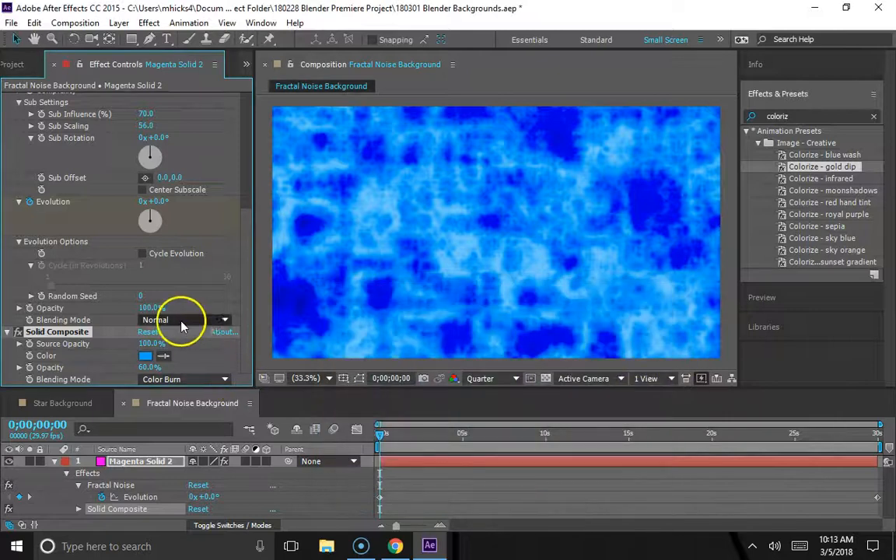
Set the Solid Composite blending mode to Difference and preview the animation from the beginning
left_click(163, 379)
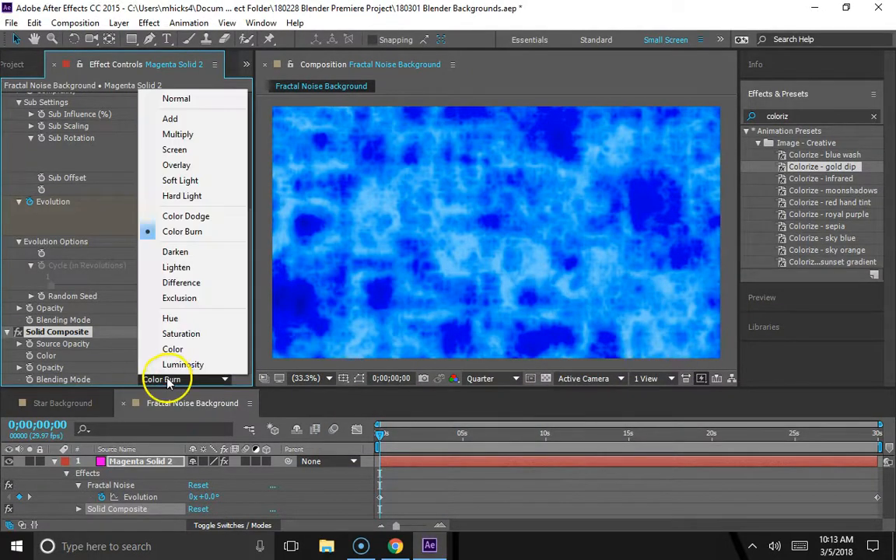
left_click(186, 286)
left_click_drag(395, 433, 320, 430)
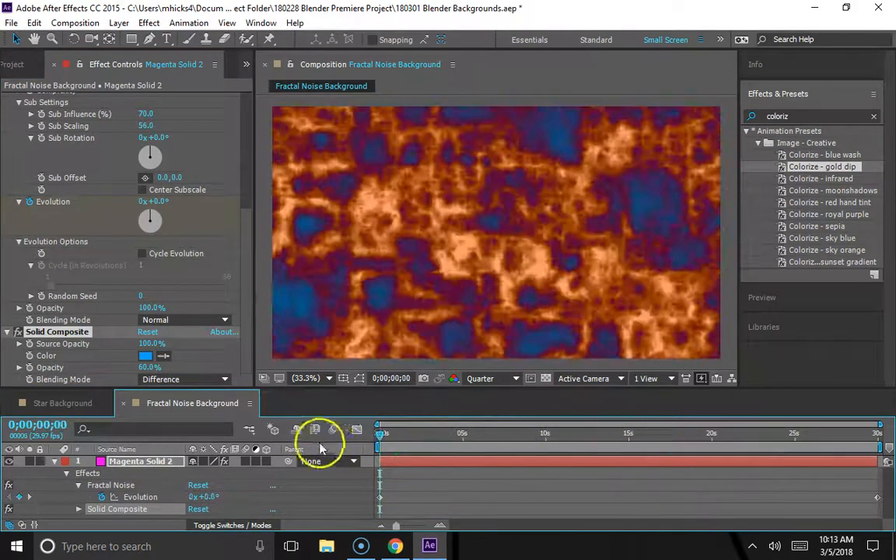
key("space")
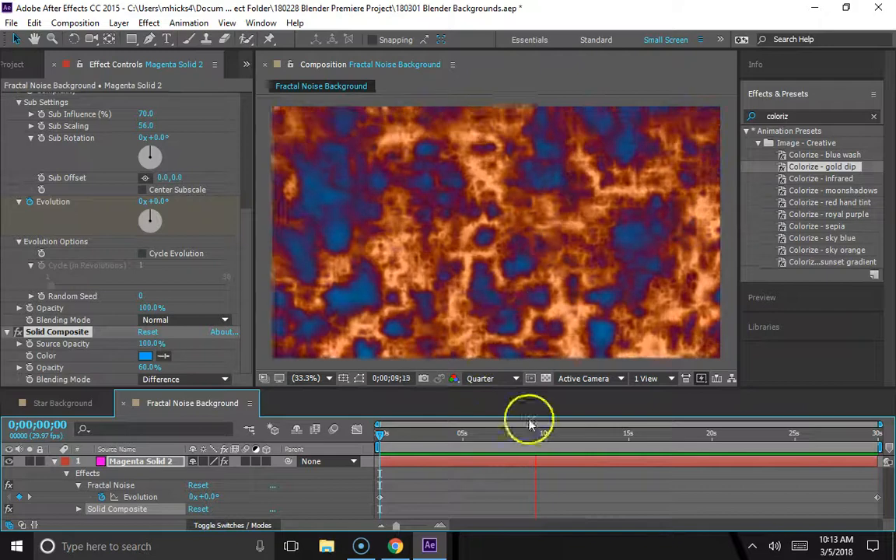
key("space")
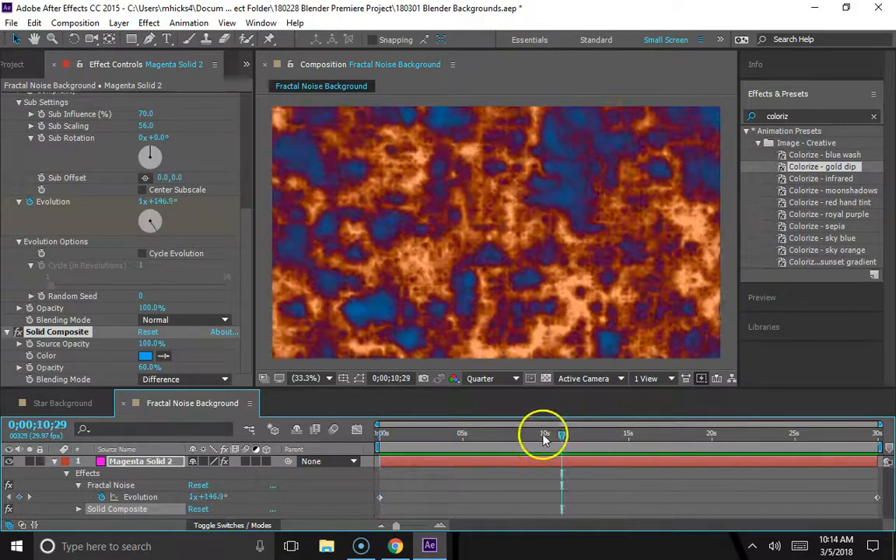
Undo the Solid Composite blending mode and color changes and the Colorize - gold dip preset
key("ctrl+z")
key("ctrl+z")
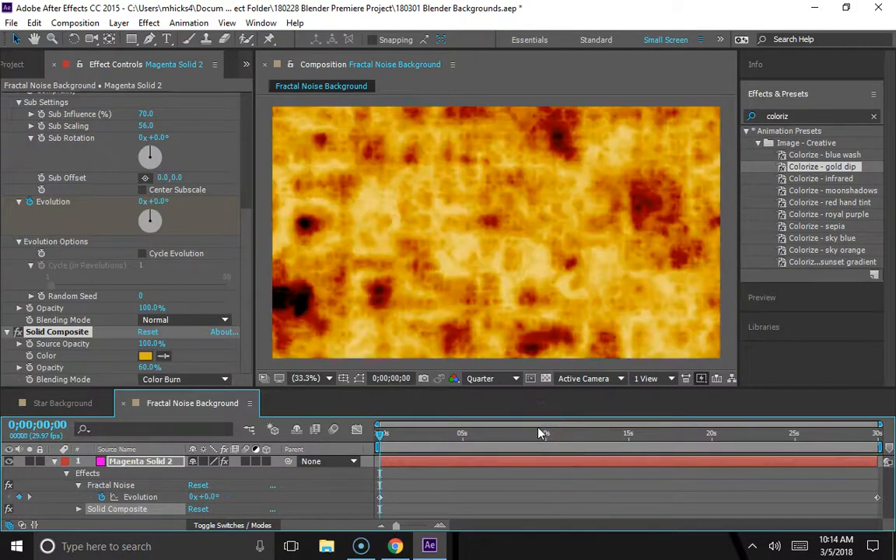
key("ctrl+z")
Search the effects for "colorama" and apply the Colorama effect to the noise solid
left_click(805, 115)
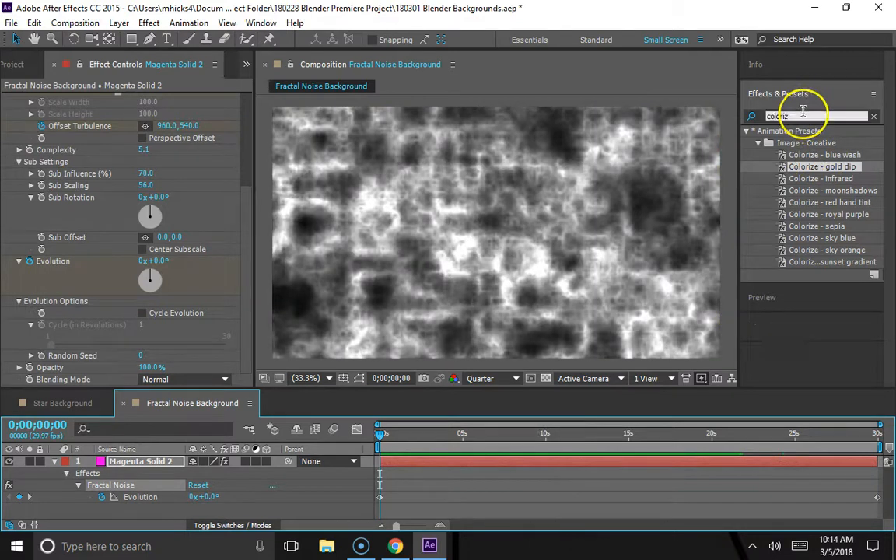
key("BackSpace")
key("BackSpace")
key("BackSpace")
type("rama")
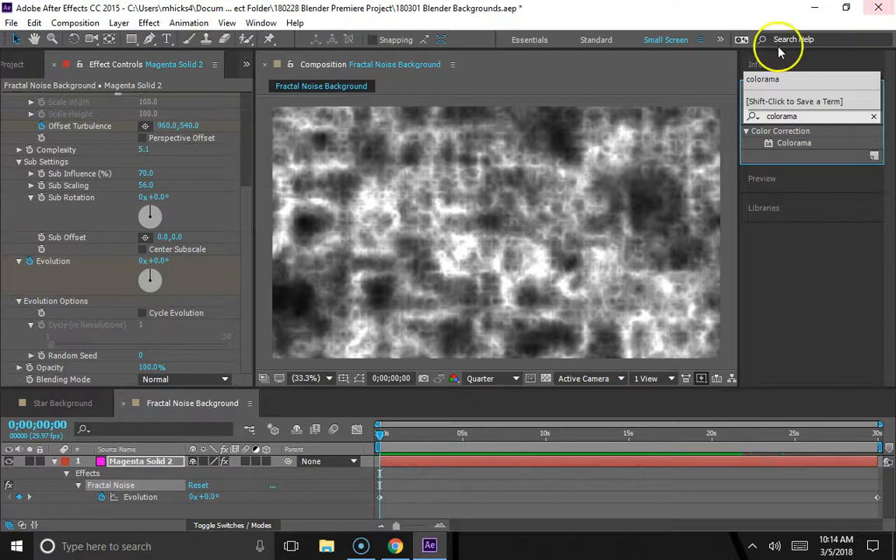
left_click_drag(793, 143, 570, 184)
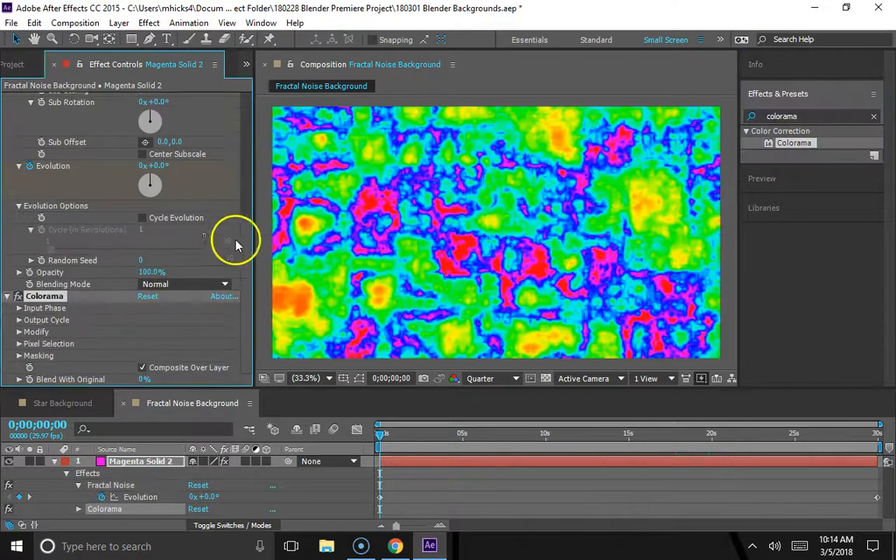
Collapse the Fractal Noise settings and set the Colorama input Phase Shift to 0x+232.0°
scroll(128, 260, "up", 8)
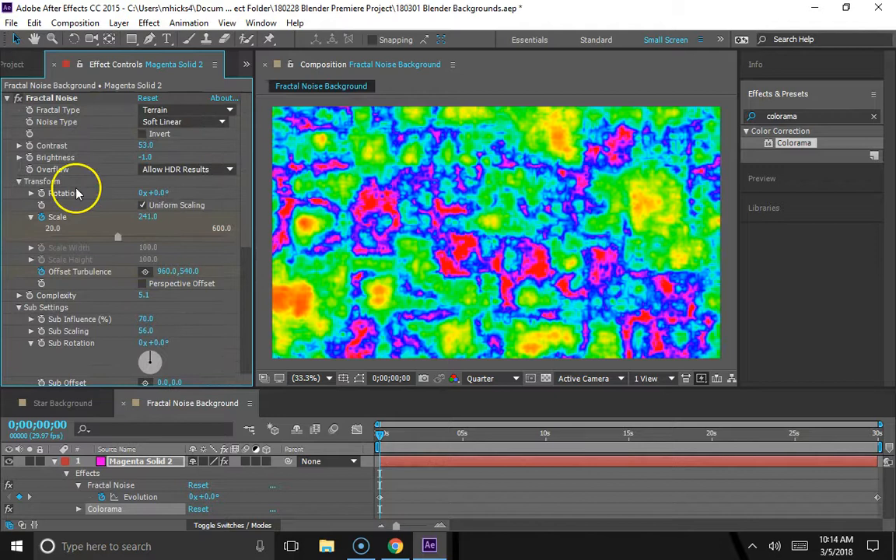
left_click(7, 99)
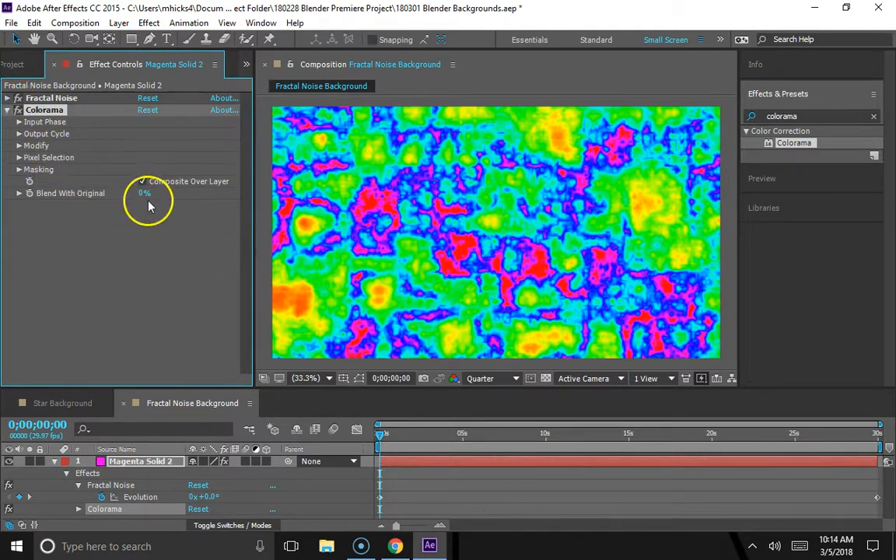
left_click(19, 125)
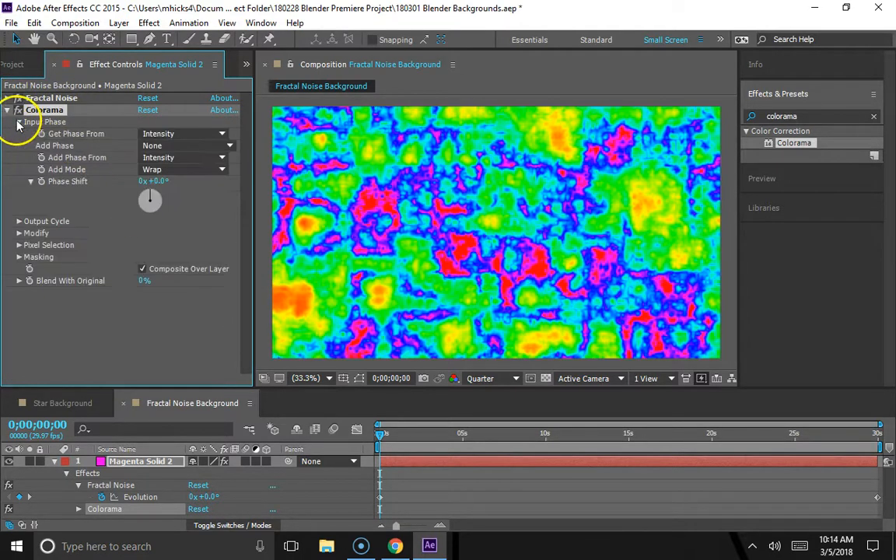
left_click_drag(156, 192, 136, 211)
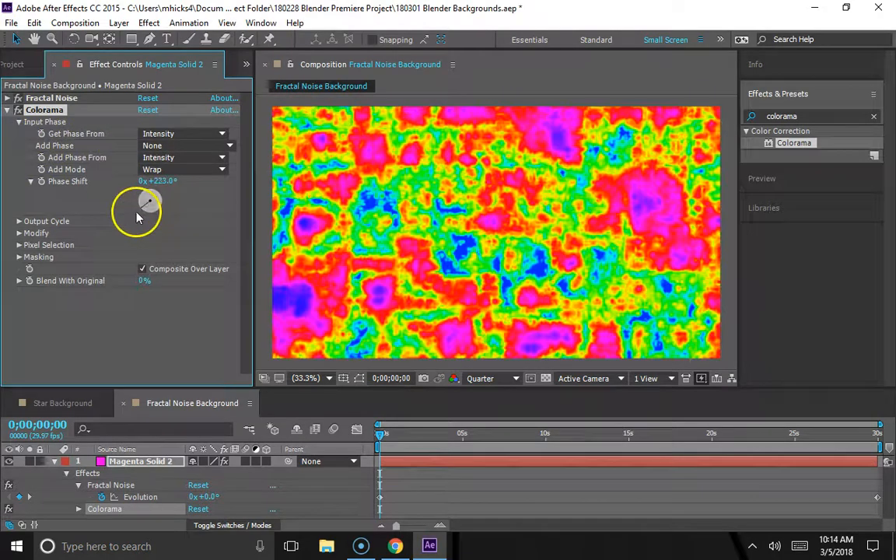
On Colorama's Output Cycle wheel, move magenta and blue toward red, bring yellow and green close together, and shift cyan toward blue
left_click(18, 222)
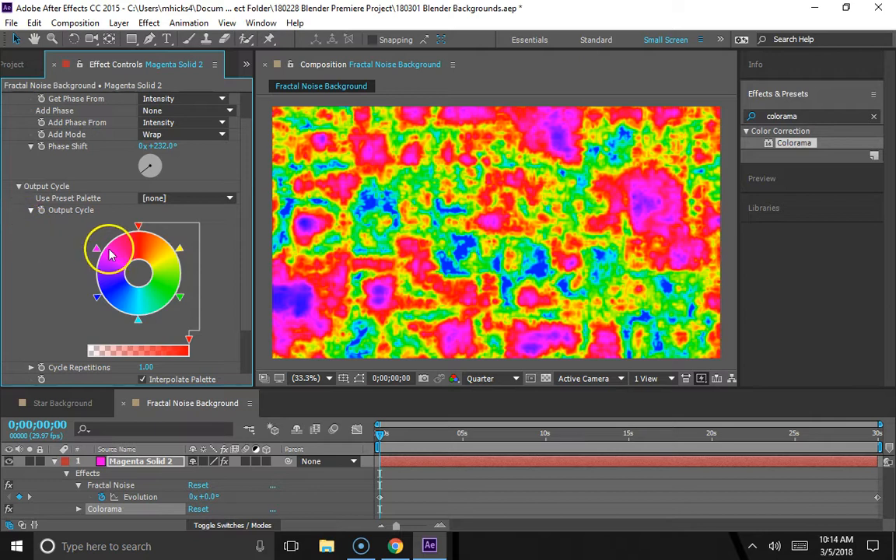
left_click_drag(99, 251, 118, 245)
left_click_drag(178, 251, 187, 271)
left_click_drag(192, 305, 163, 316)
left_click_drag(96, 297, 99, 253)
left_click_drag(172, 318, 187, 284)
left_click_drag(142, 324, 120, 314)
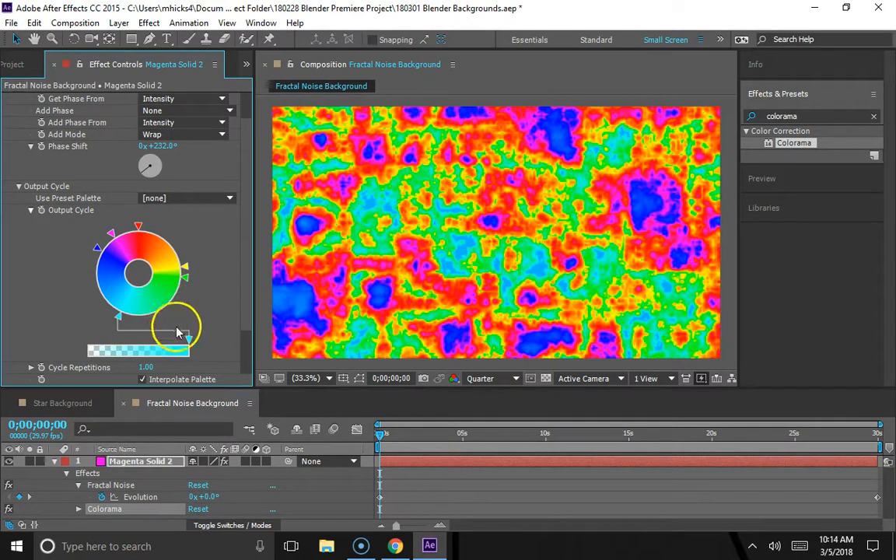
left_click_drag(176, 354, 155, 355)
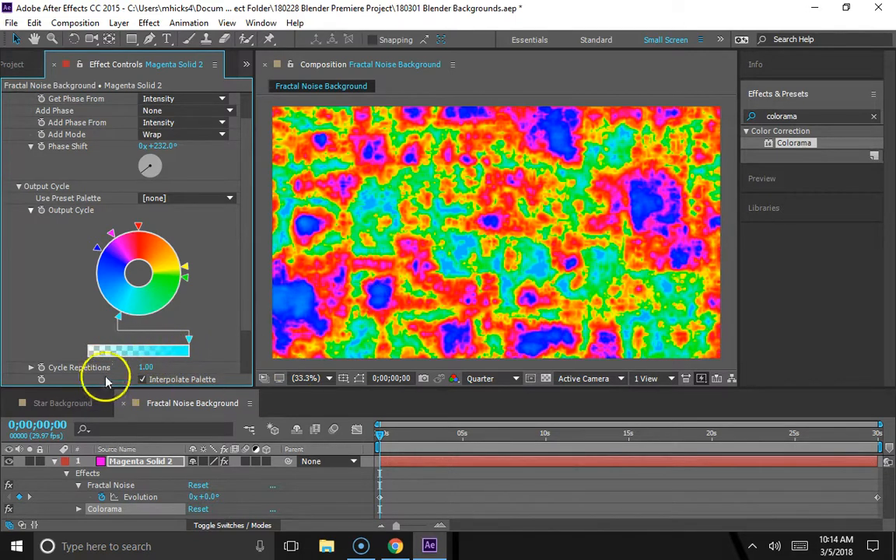
double_click(185, 277)
left_click(295, 23)
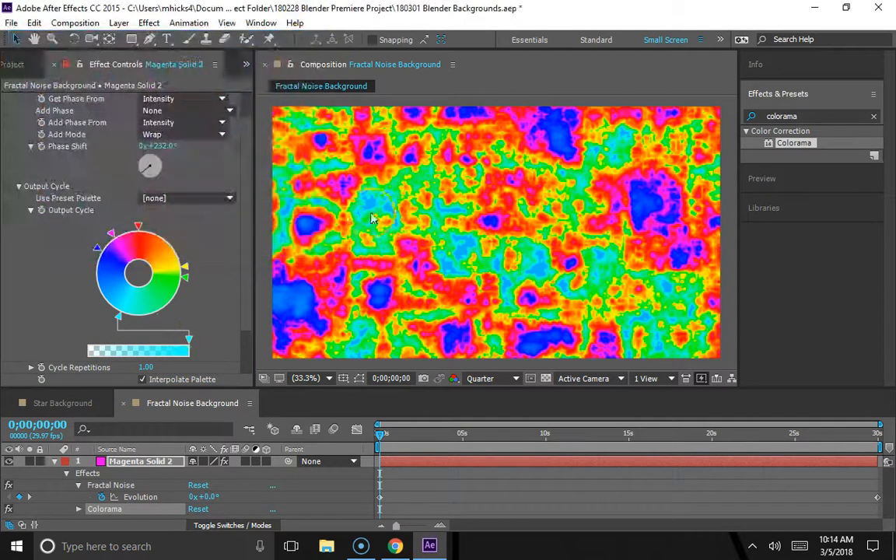
Set the Colorama effect's Blend With Original to 83%
left_click_drag(380, 433, 240, 426)
left_click_drag(244, 220, 237, 292)
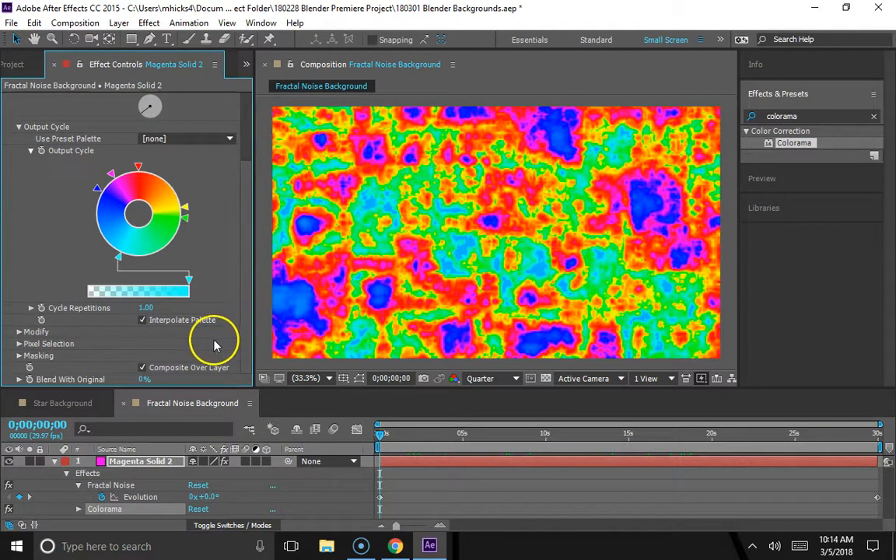
left_click_drag(141, 379, 178, 377)
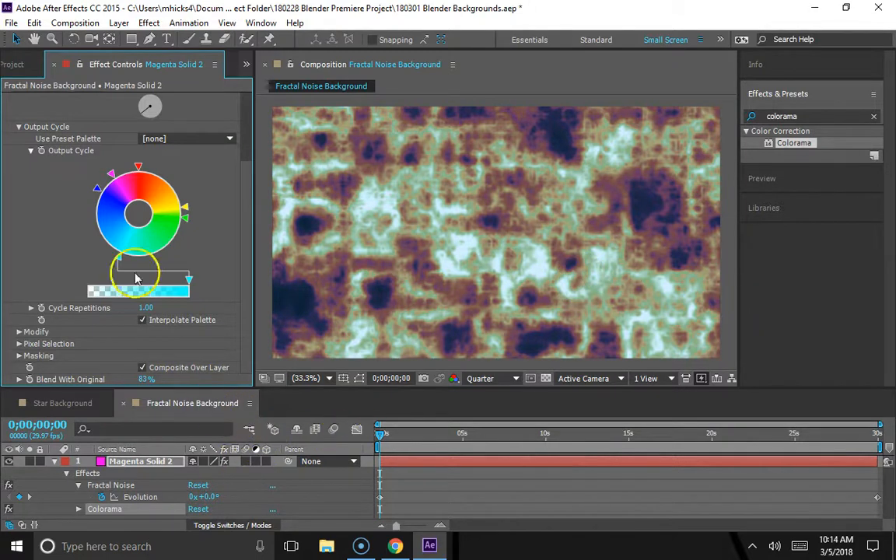
Scrub through the blended animation to about 20 seconds and return to the first frame
scroll(136, 279, "up", 3)
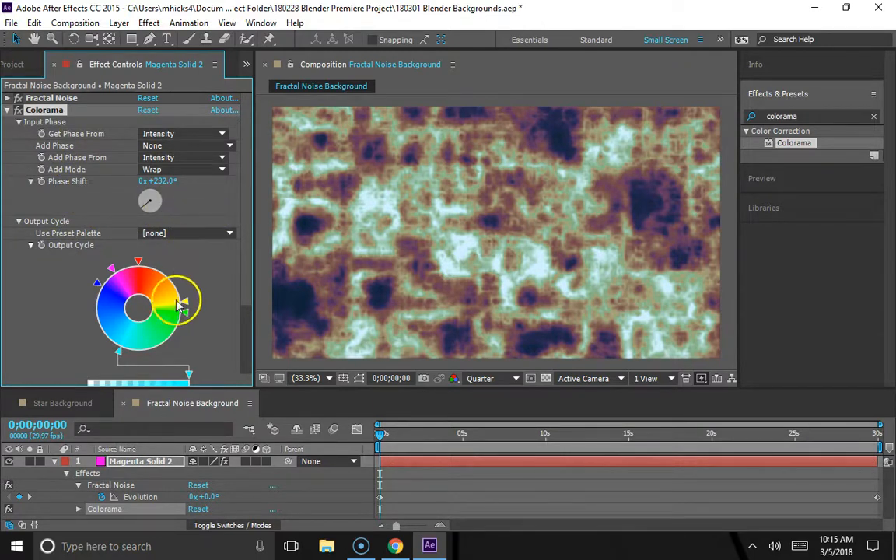
left_click_drag(388, 428, 712, 467)
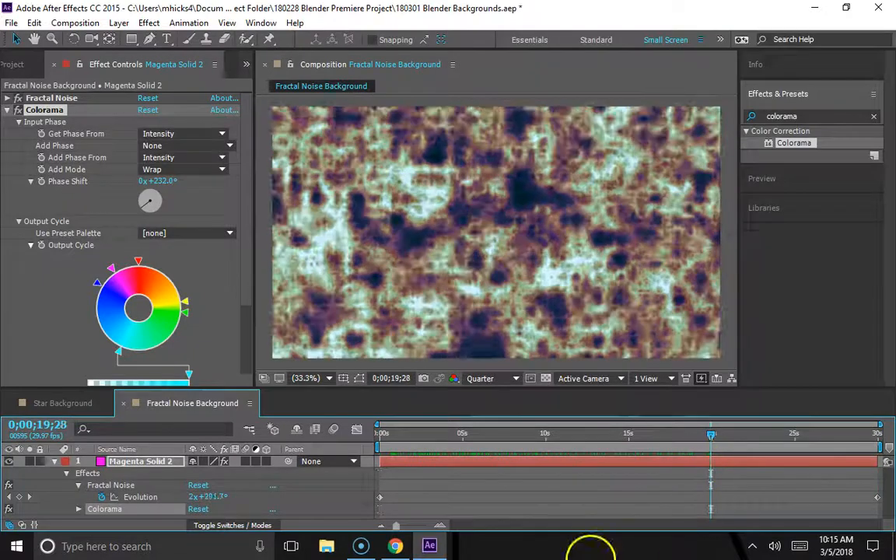
left_click_drag(611, 436, 312, 458)
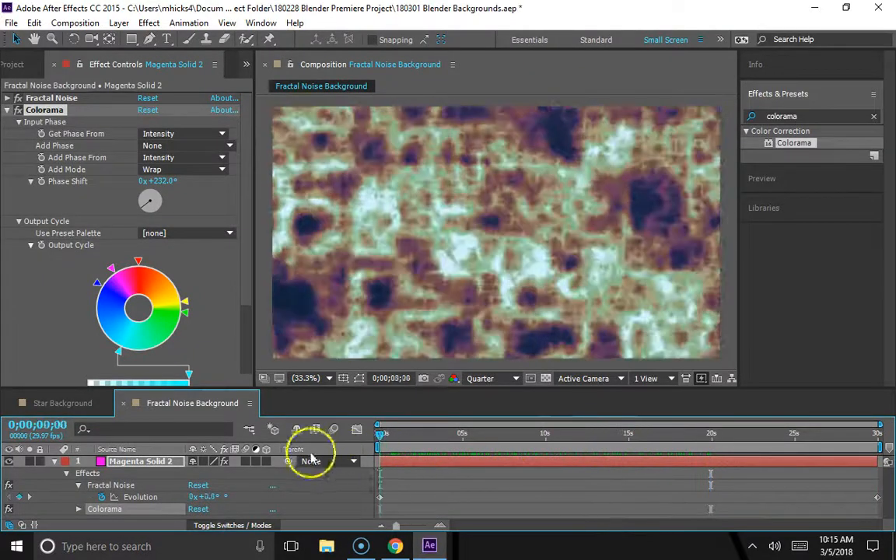